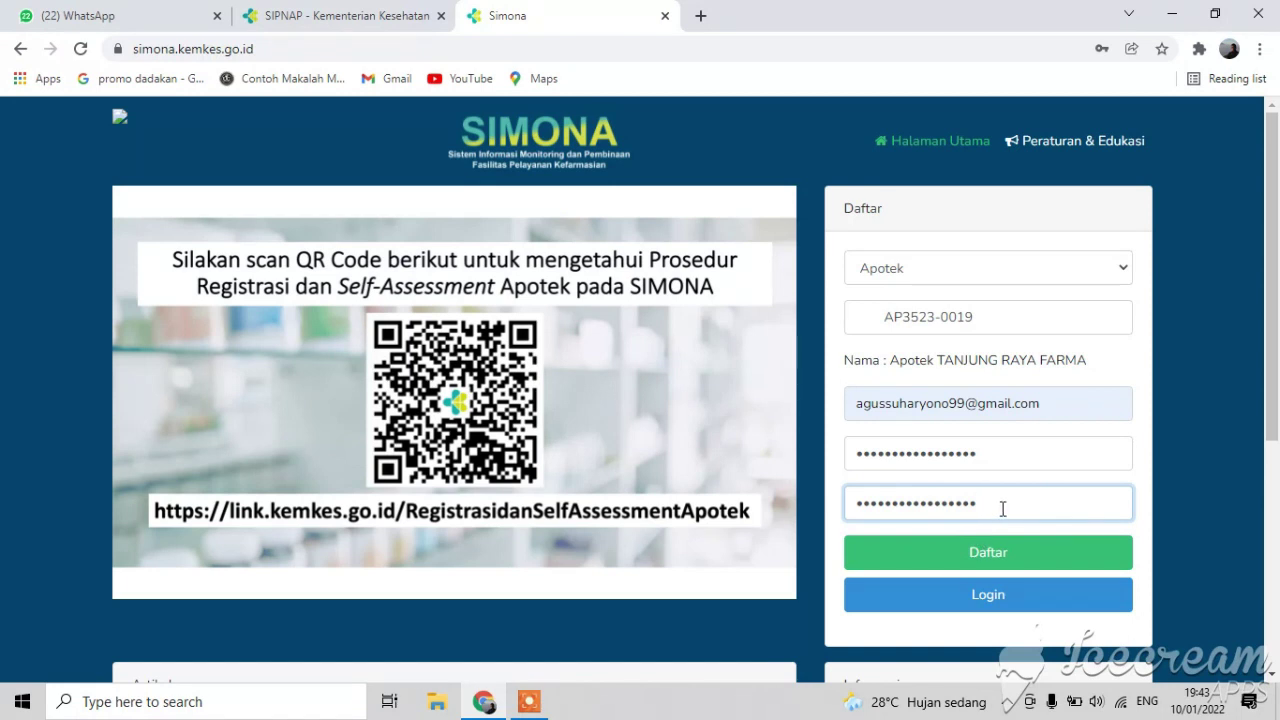
# Step: Submit the Apotek account registration, saving its credentials in the browser, and log in
pyautogui.click(961, 555)
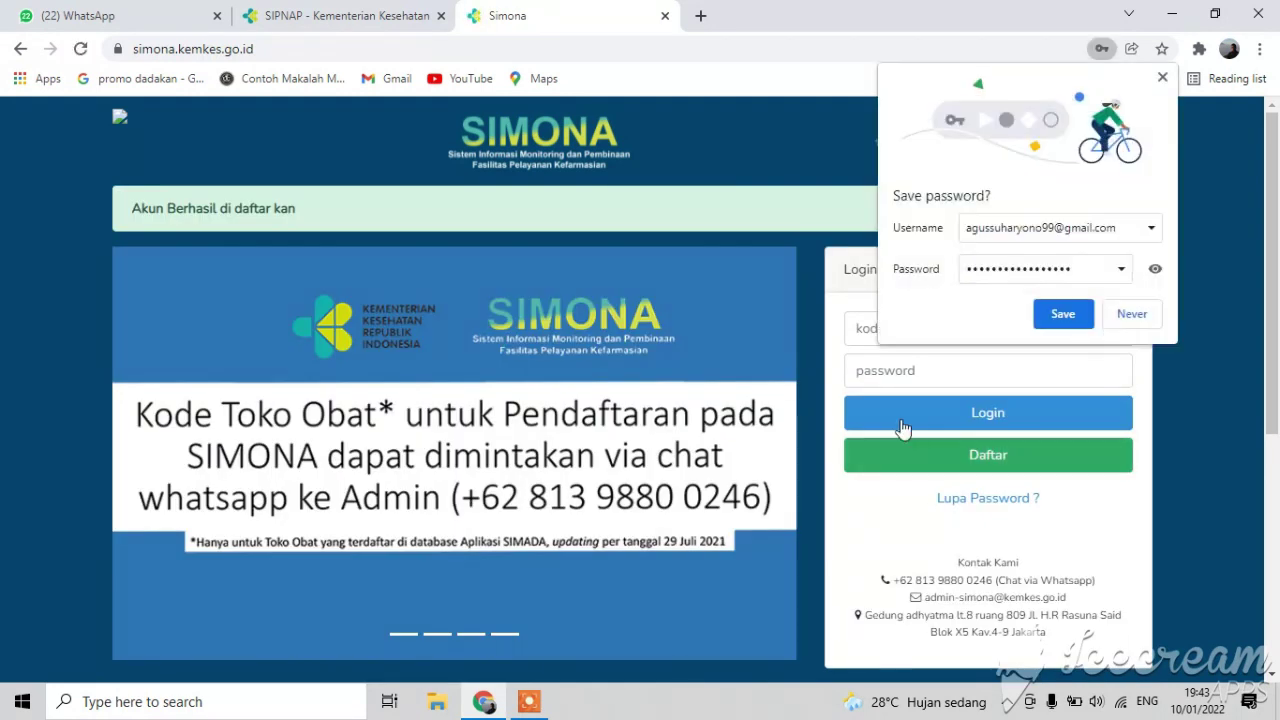
pyautogui.click(1063, 316)
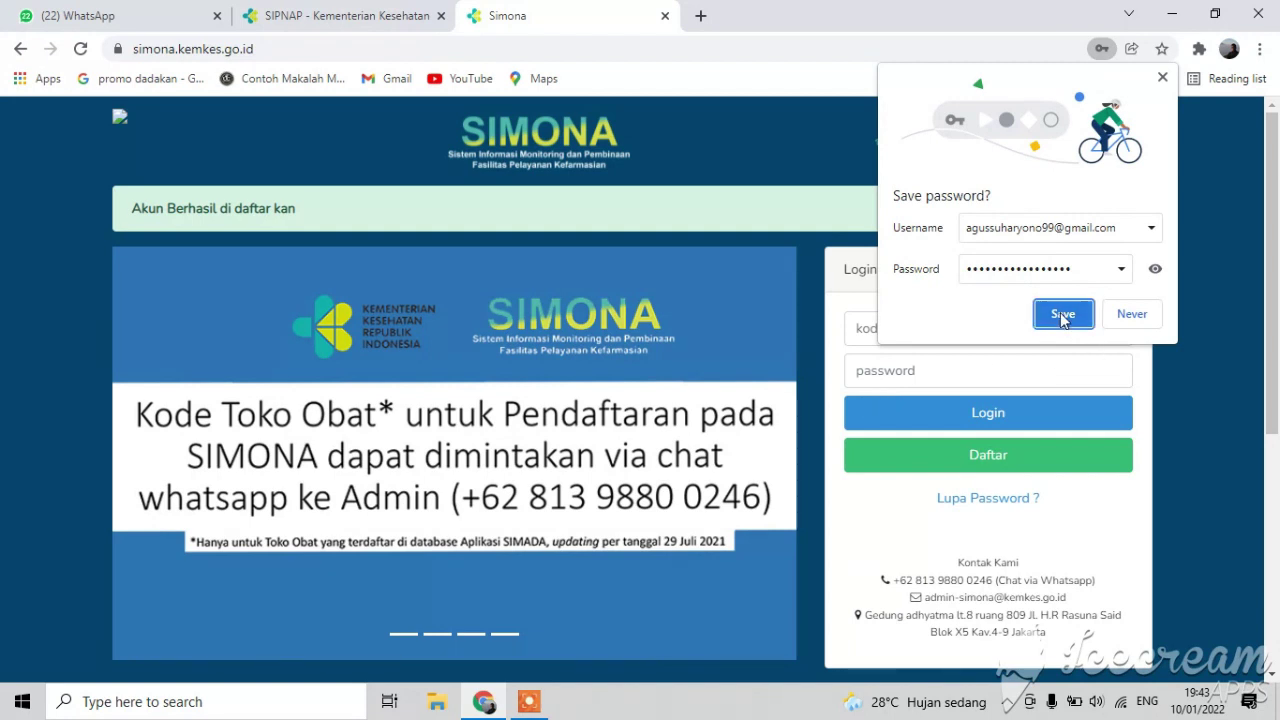
pyautogui.click(995, 418)
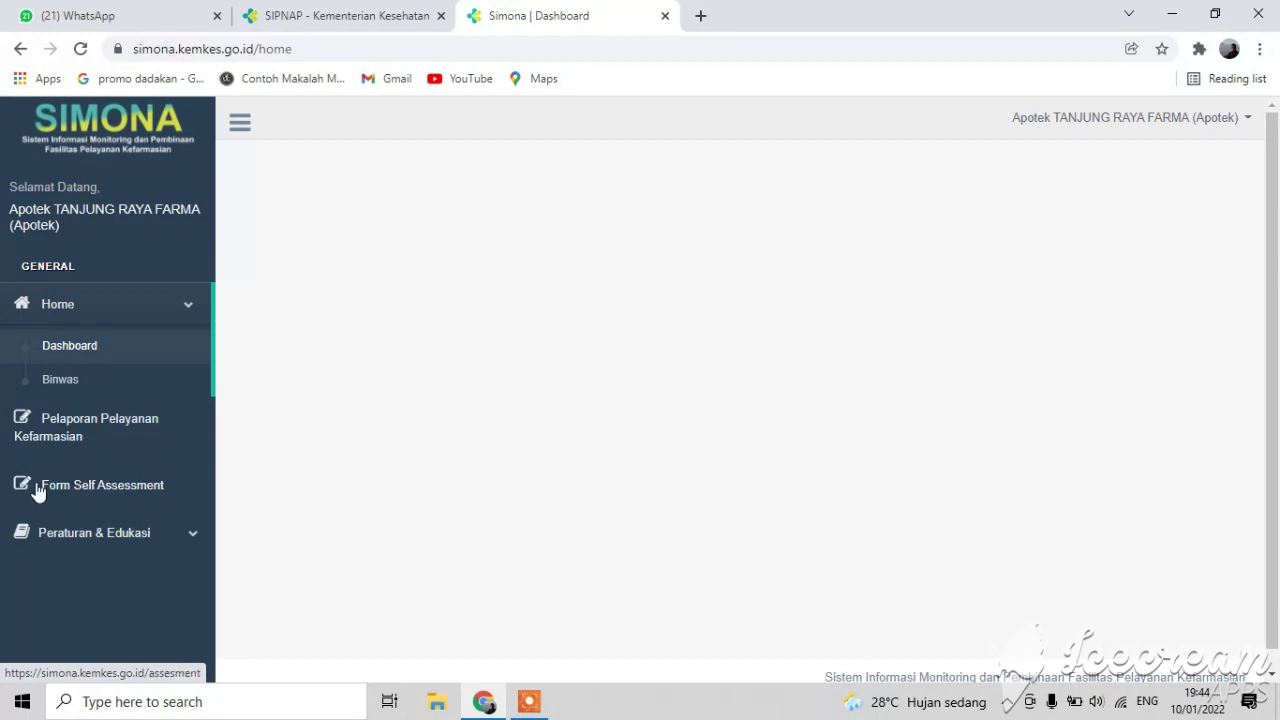
# Step: View the SOP and Standar Yanfar document lists under Peraturan & Edukasi
pyautogui.click(191, 533)
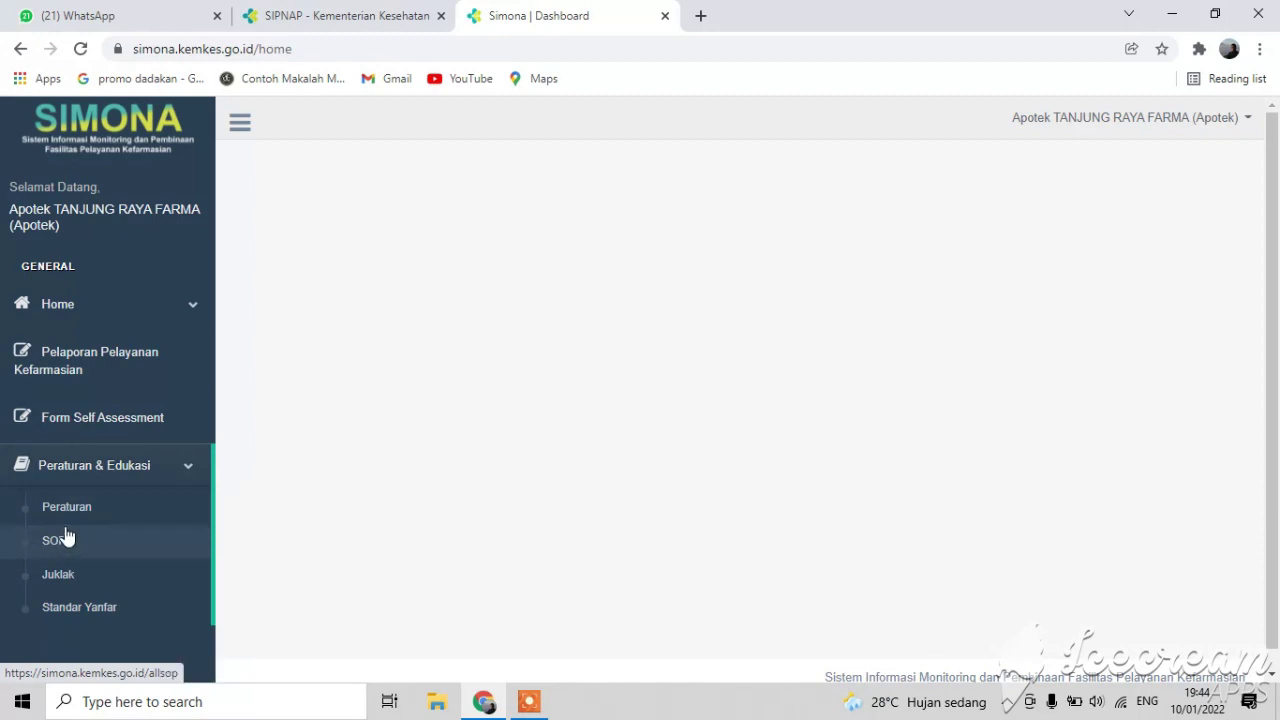
pyautogui.click(57, 540)
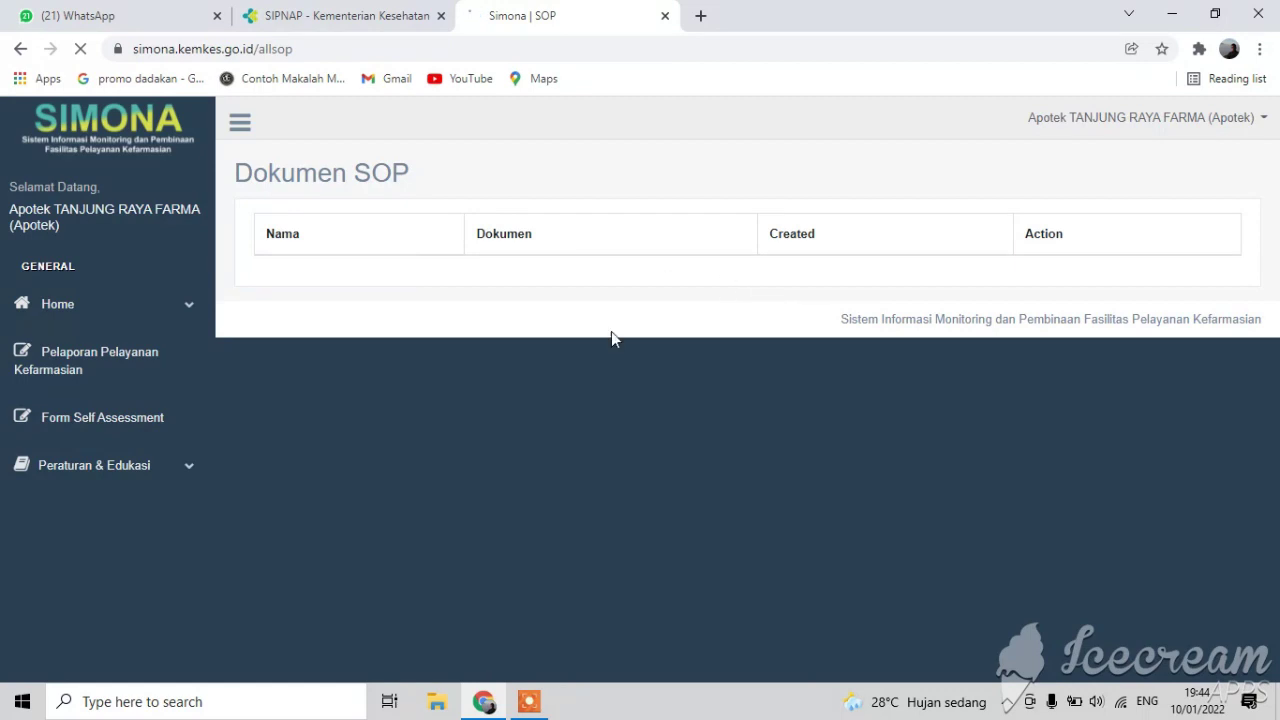
pyautogui.click(177, 467)
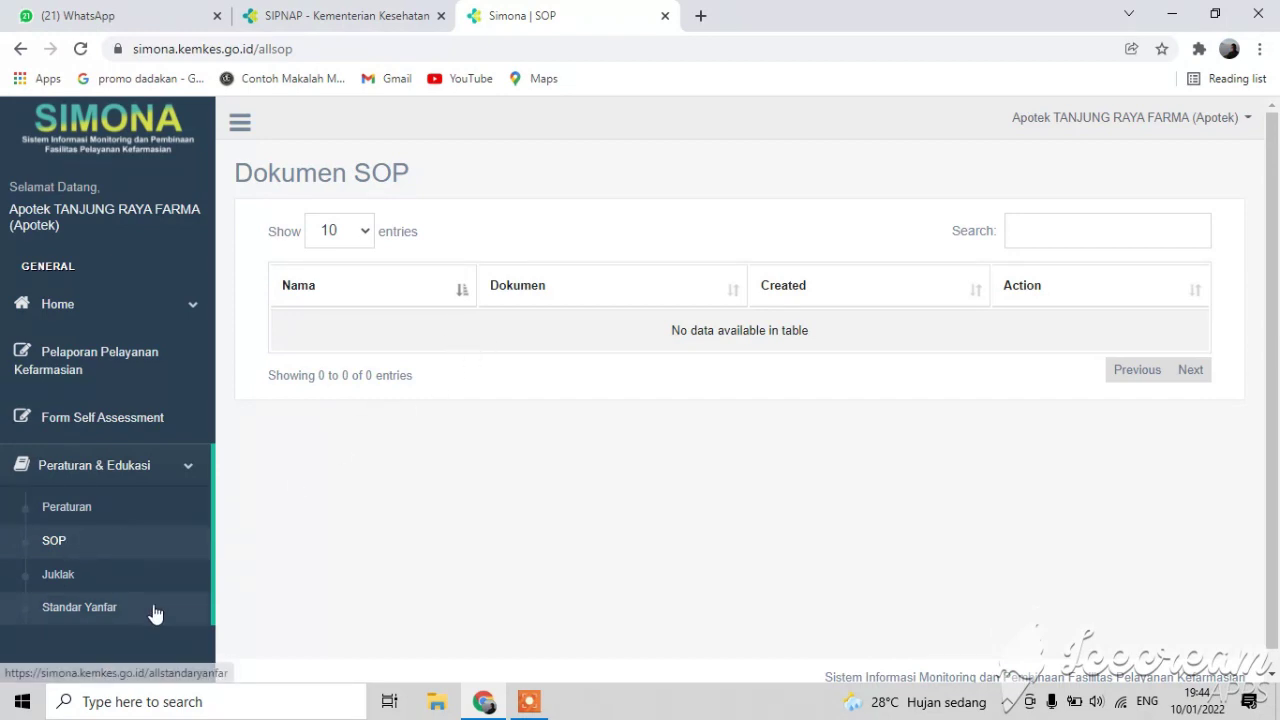
pyautogui.click(74, 610)
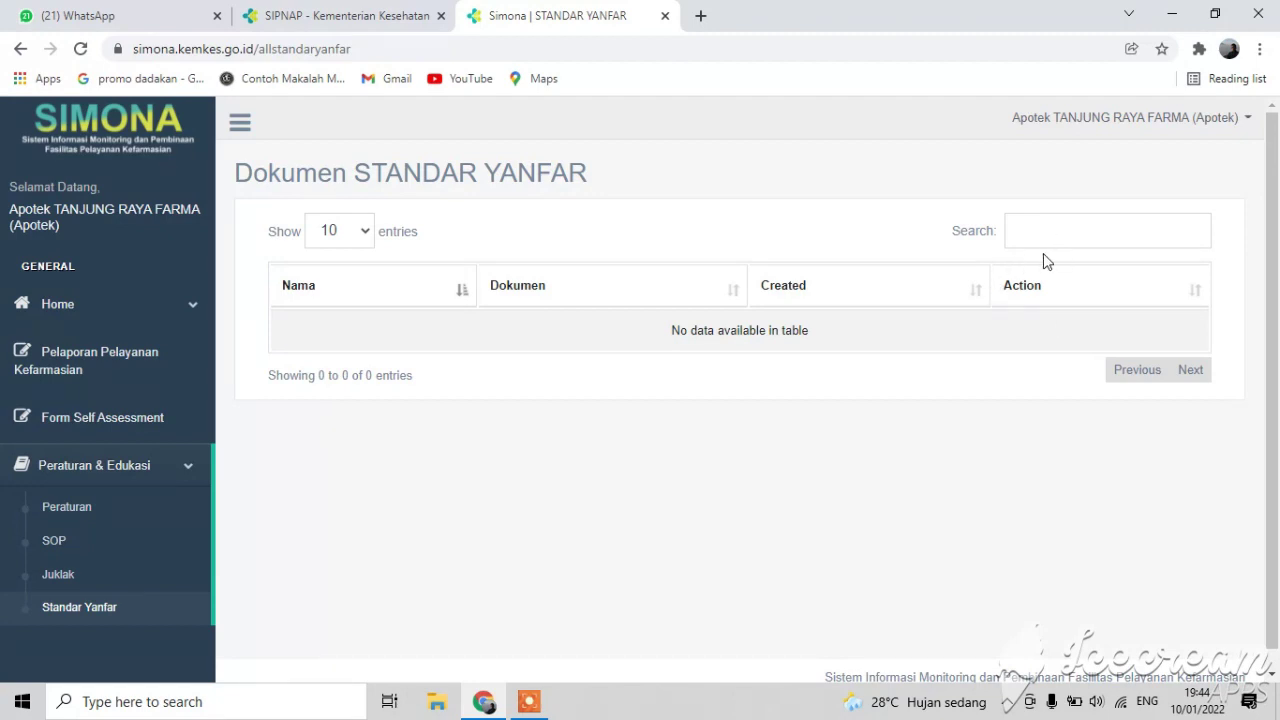
# Step: Download the Permenkes Nomor 73 Tahun 2016 document on Apotek service standards from the Peraturan list
pyautogui.click(123, 418)
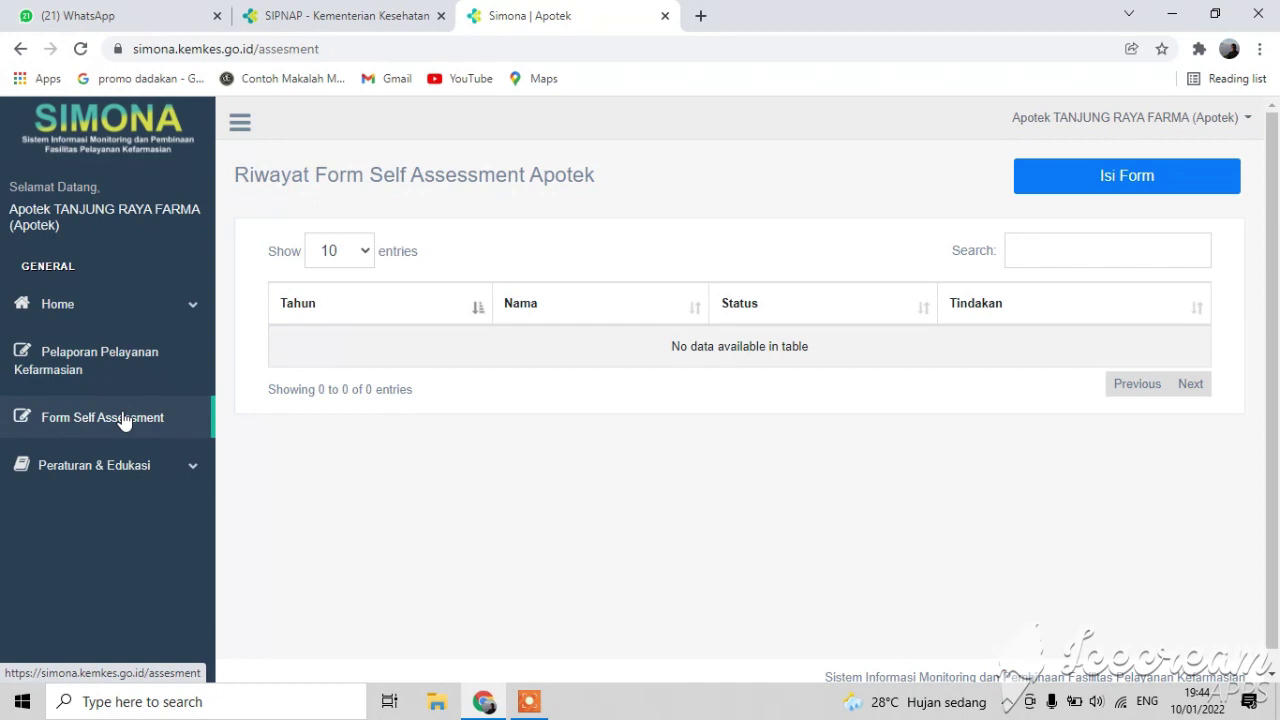
pyautogui.click(112, 470)
pyautogui.click(118, 510)
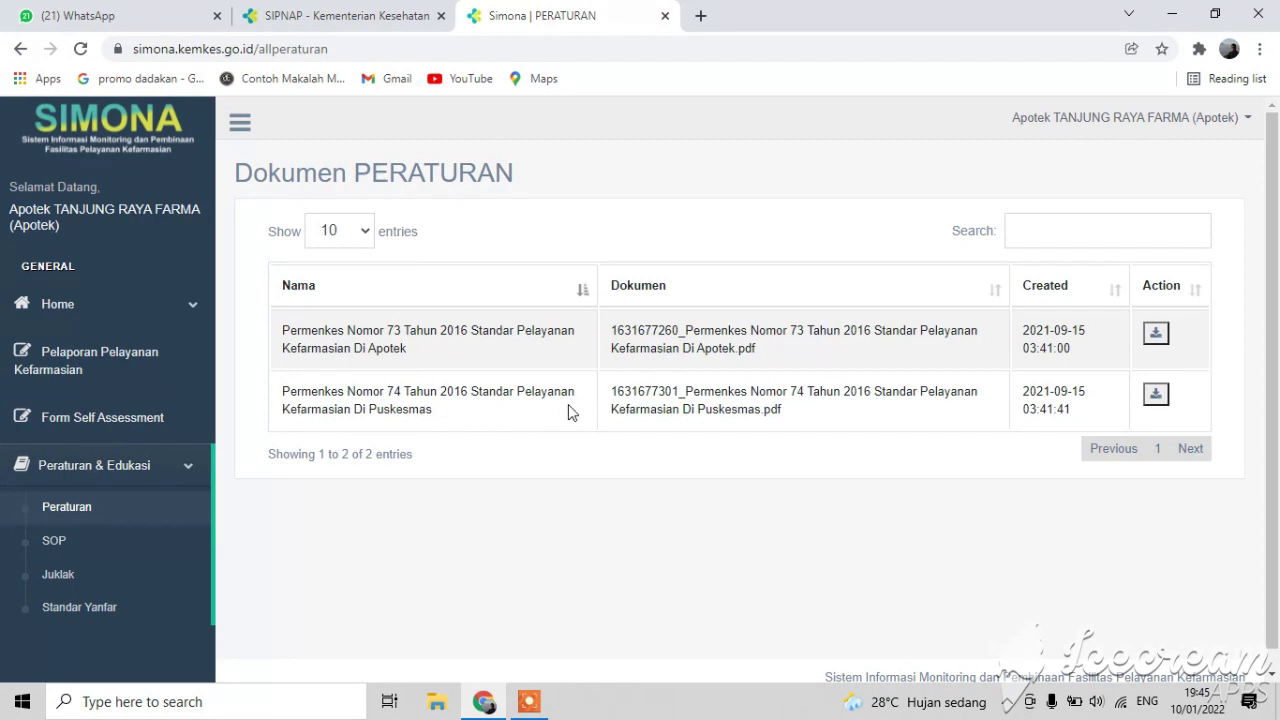
pyautogui.click(1156, 336)
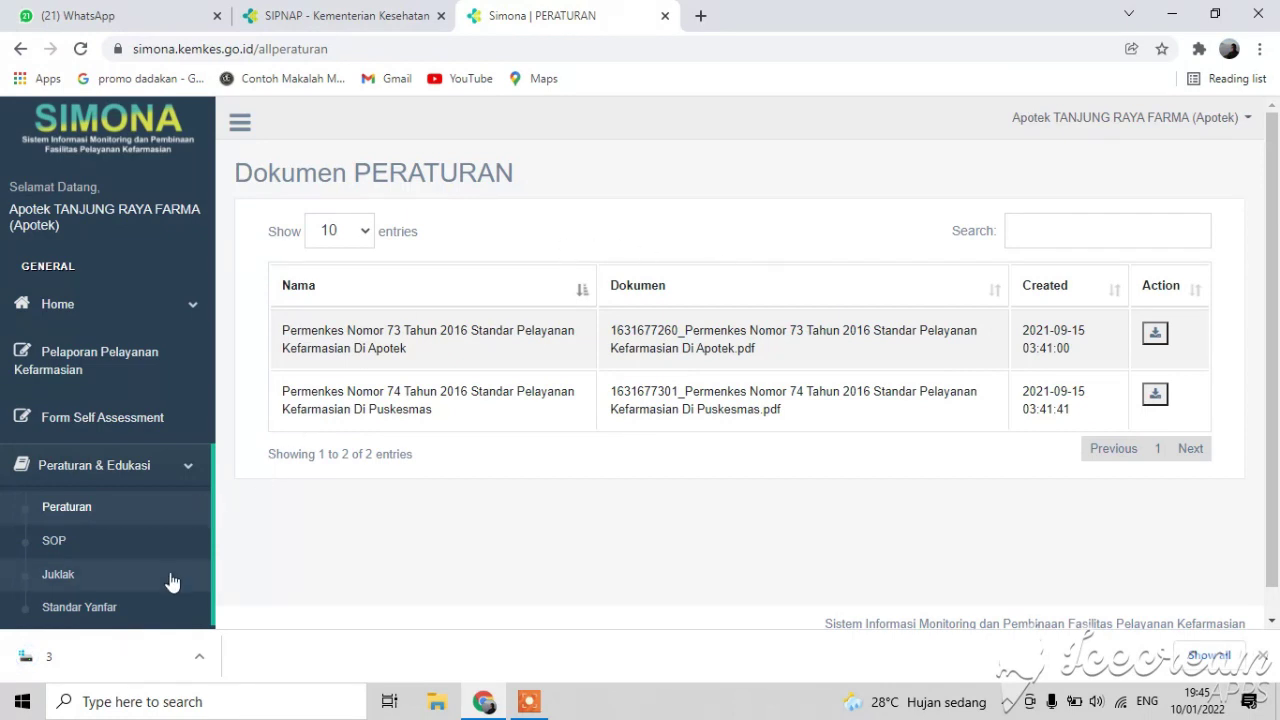
pyautogui.click(1262, 656)
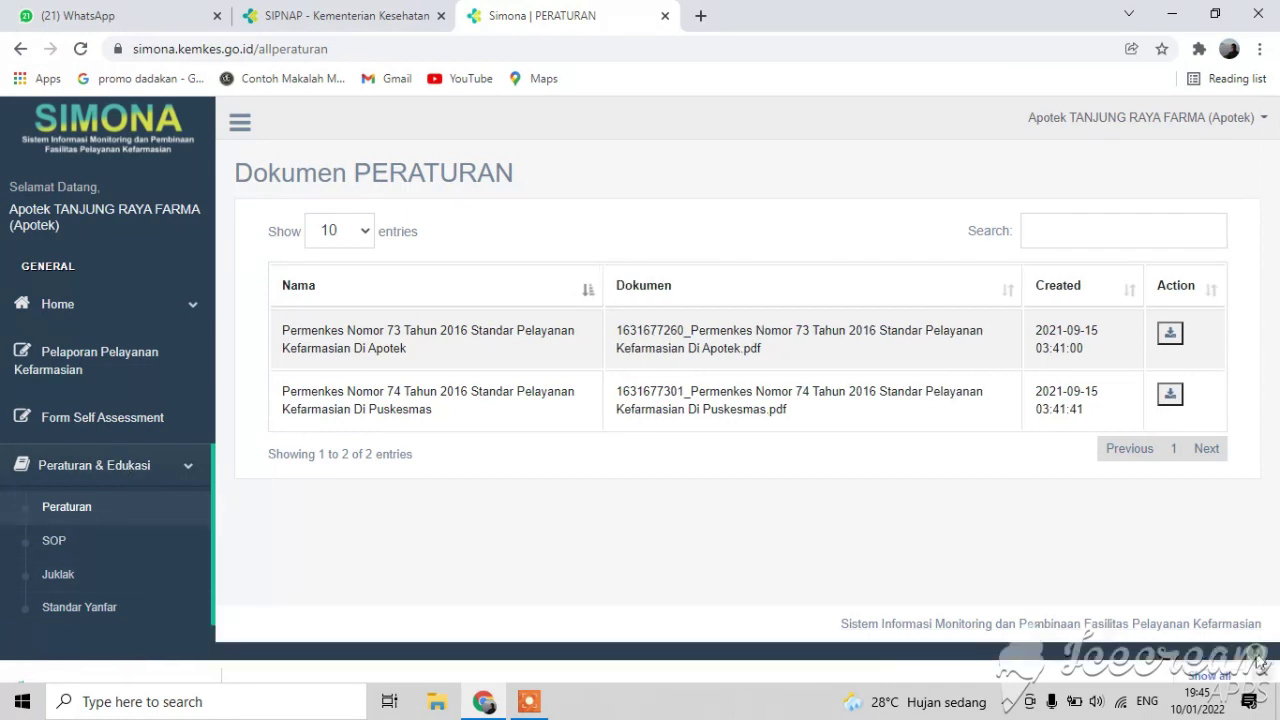
# Step: Start a new Form Self Assessment for the Apotek and enter Semanding as the Kecamatan
pyautogui.click(203, 468)
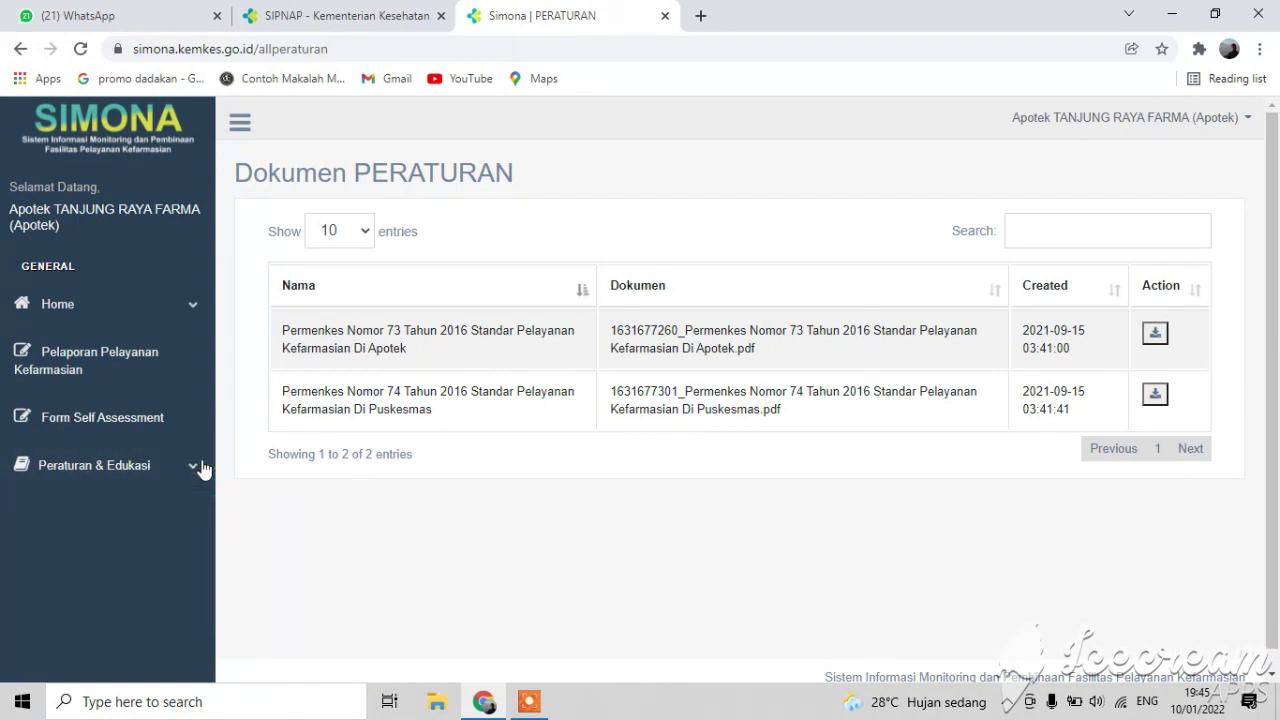
pyautogui.click(104, 420)
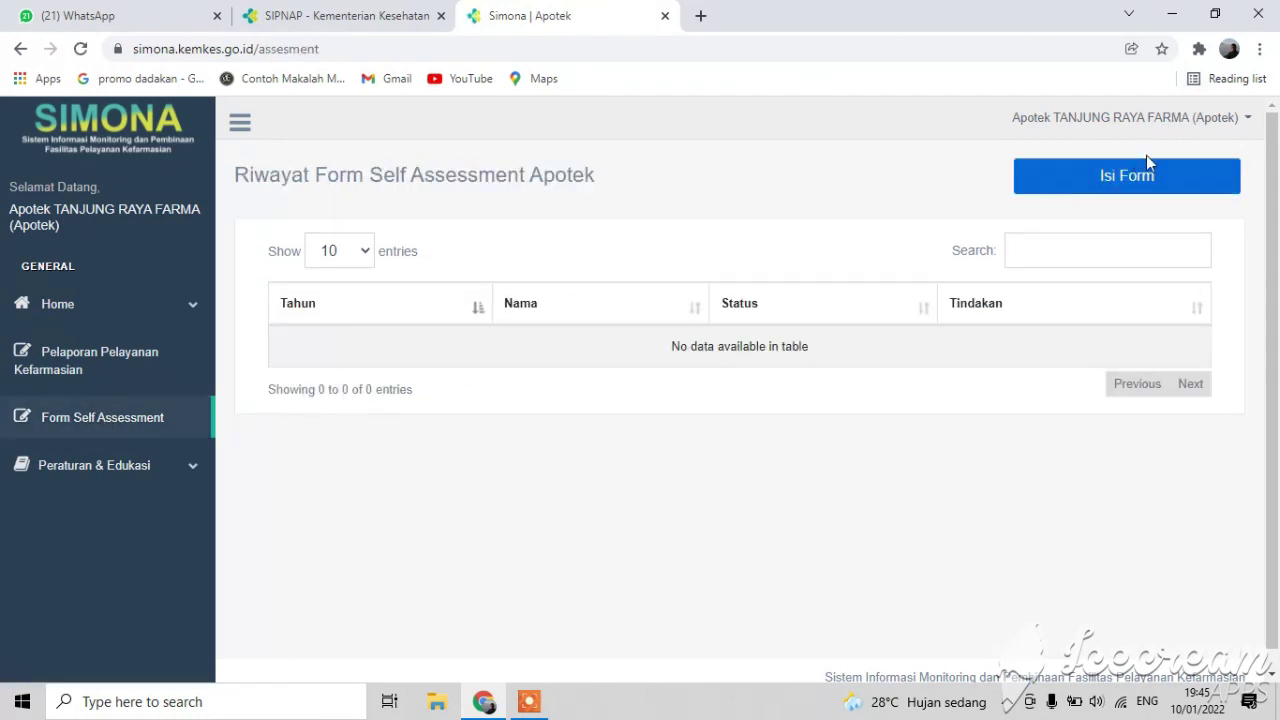
pyautogui.click(1137, 194)
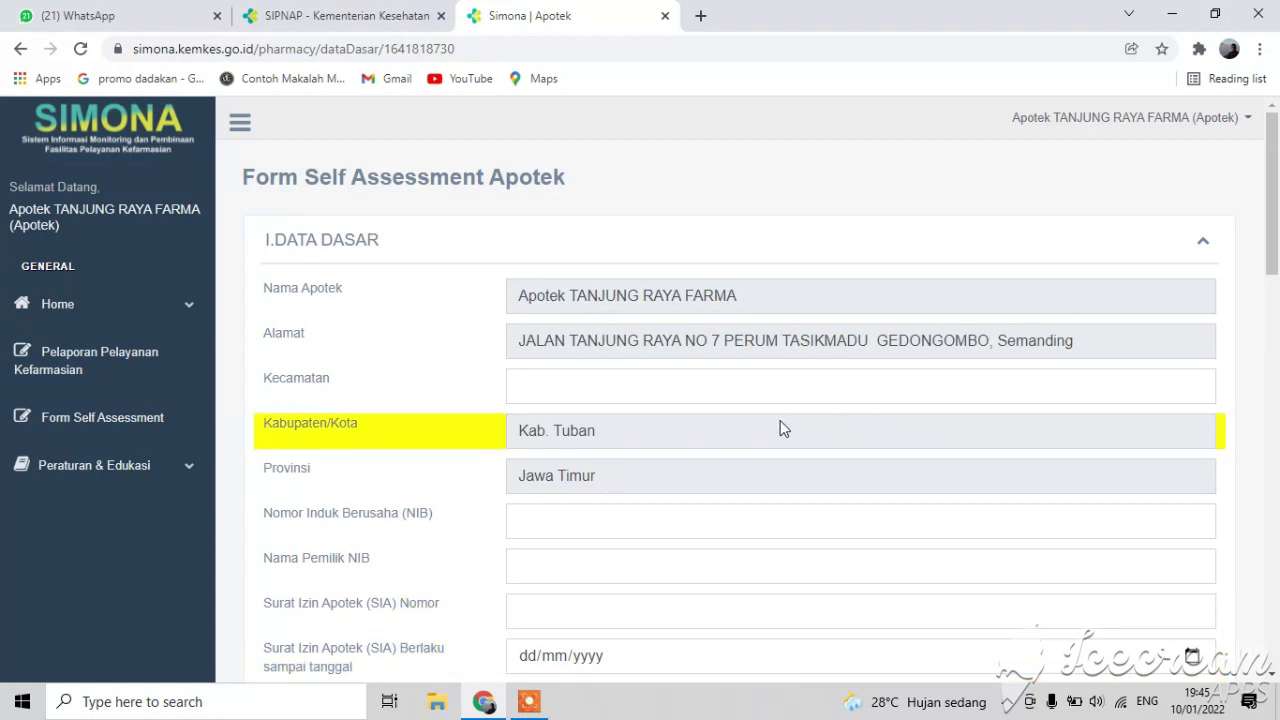
pyautogui.click(565, 393)
pyautogui.write('Se')
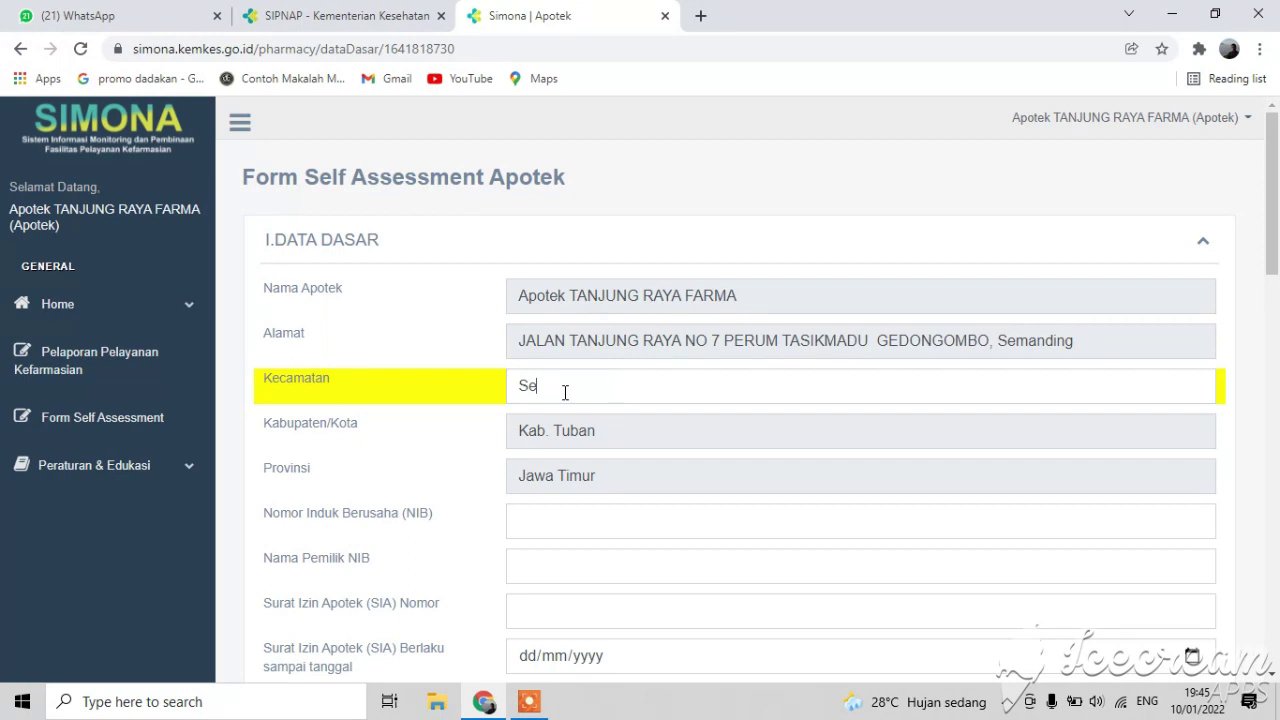
pyautogui.write('manding')
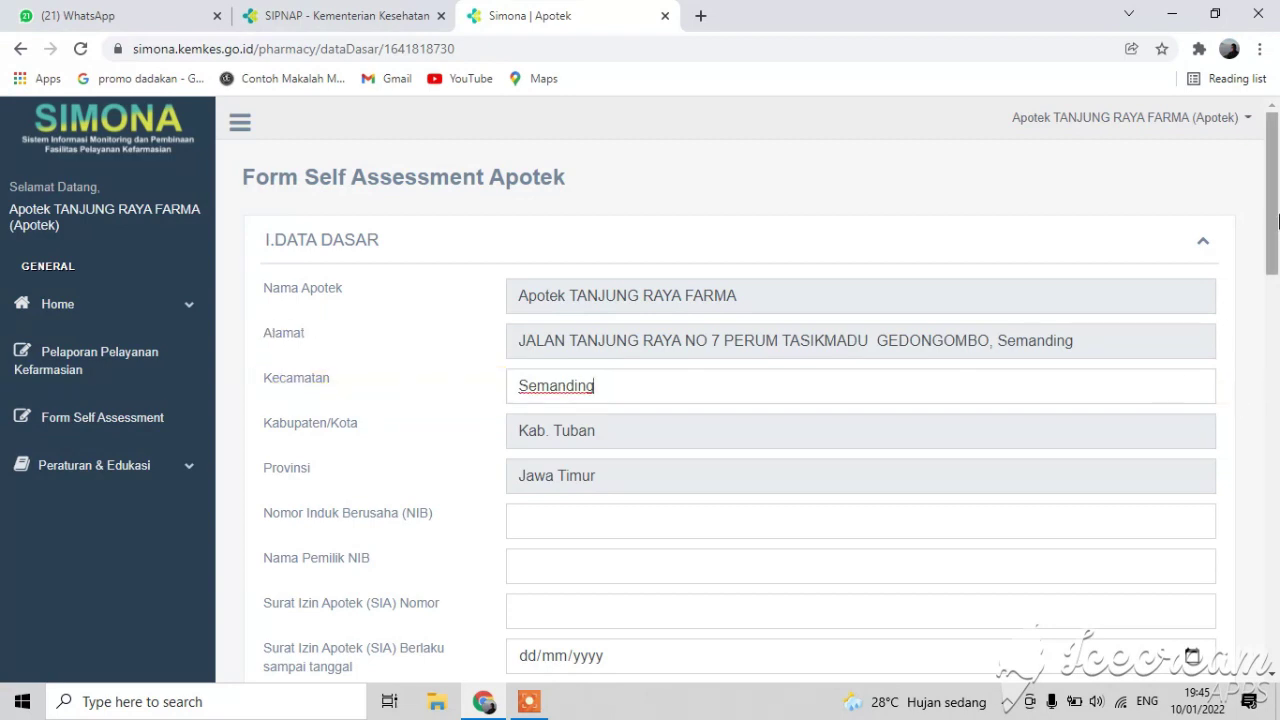
# Step: Review the remaining fields of the self-assessment form, from Nomor Induk Berusaha (NIB) onward
pyautogui.moveTo(1277, 222); pyautogui.dragTo(1277, 260)
pyautogui.click(614, 366)
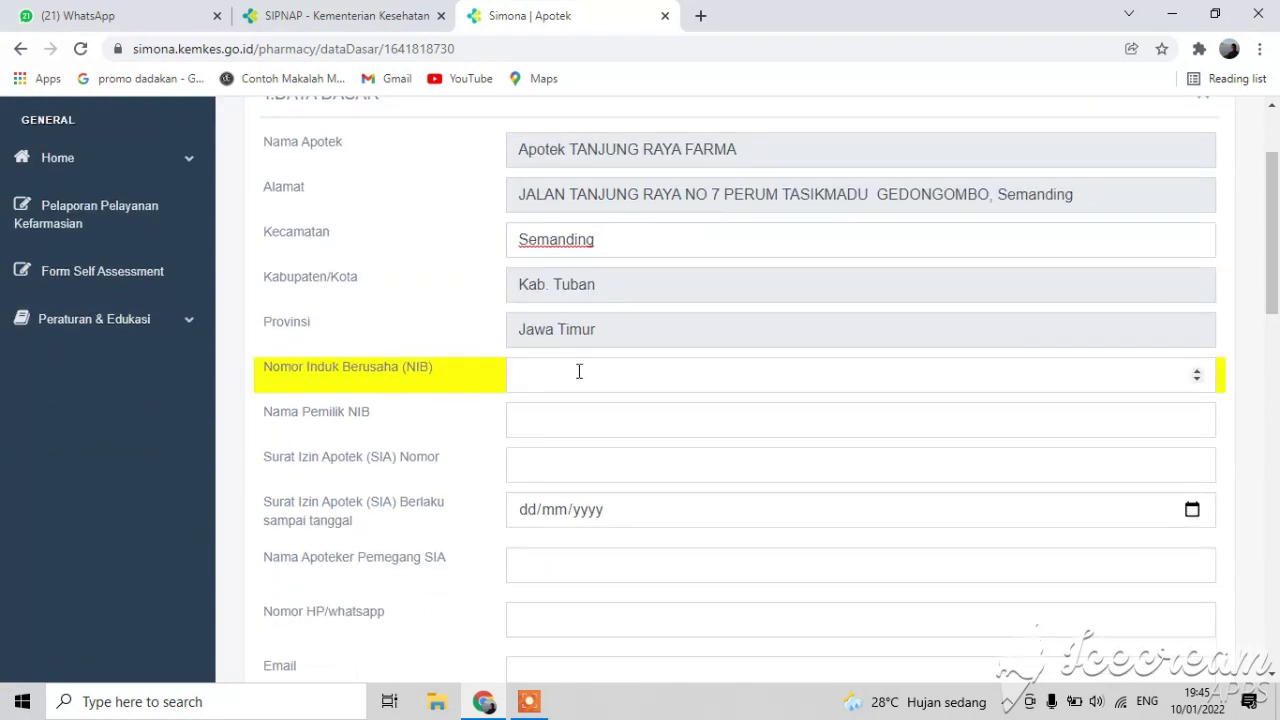
pyautogui.click(541, 422)
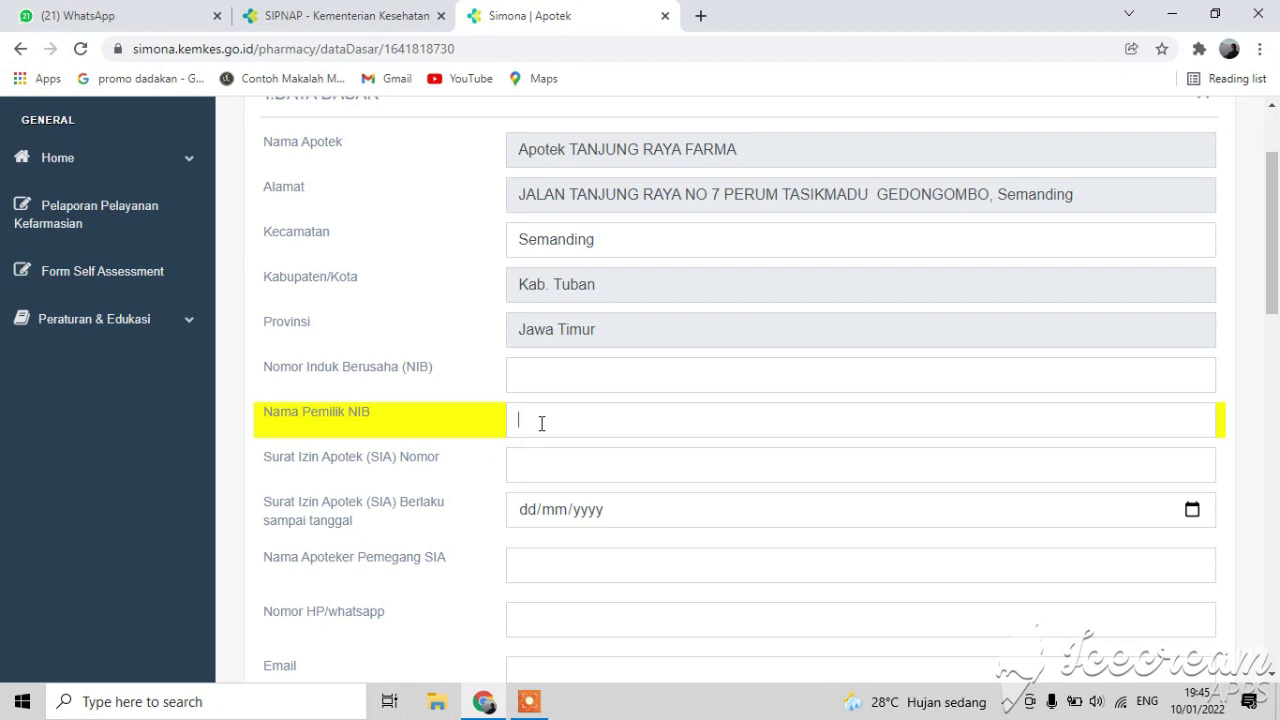
pyautogui.click(533, 455)
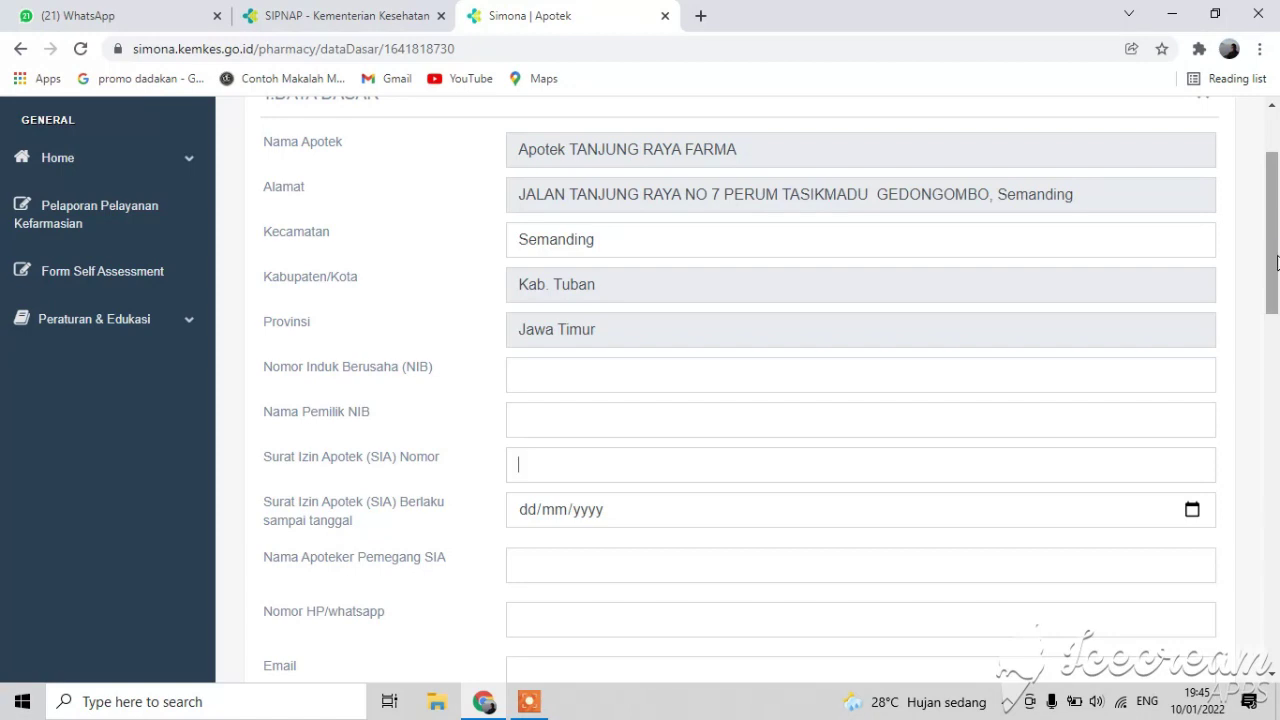
pyautogui.moveTo(1278, 256); pyautogui.dragTo(1278, 377)
pyautogui.moveTo(1278, 425); pyautogui.dragTo(1273, 240)
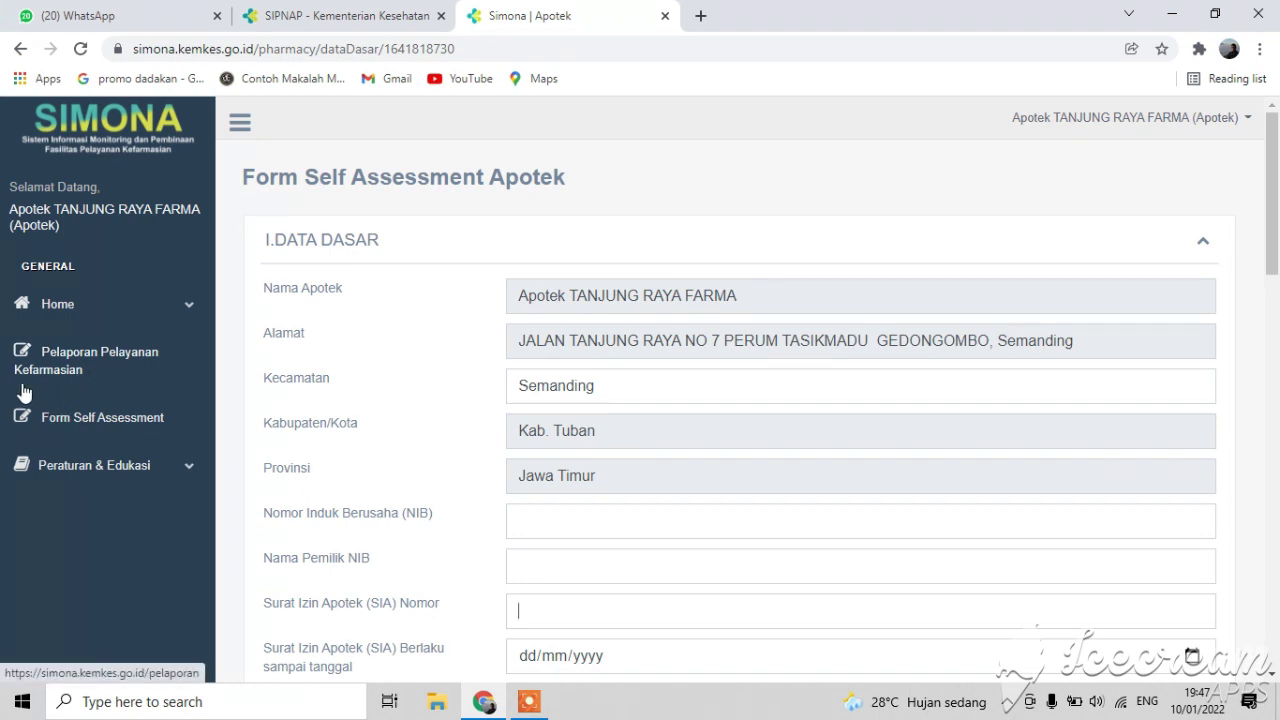
# Step: Create a new Pelaporan Pelayanan Kefarmasian report for September 2021 and continue to its questions
pyautogui.click(83, 365)
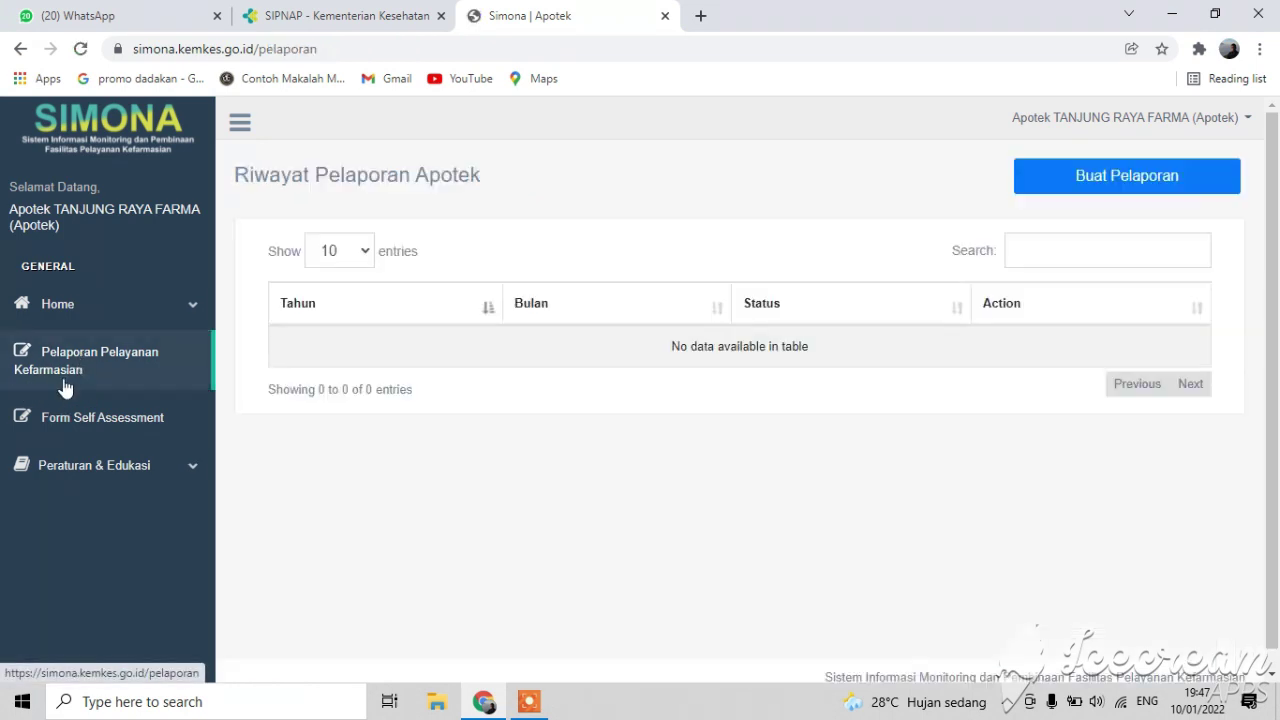
pyautogui.click(1128, 191)
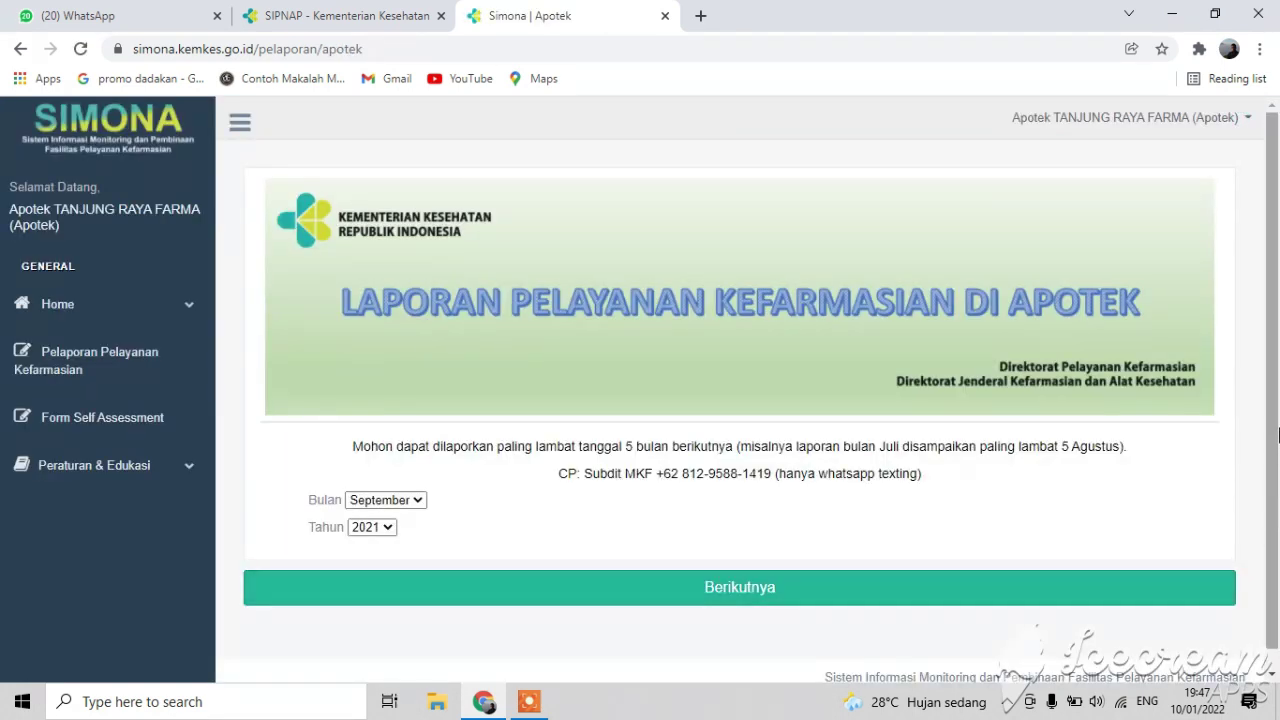
pyautogui.scroll(-1, 1277, 430)
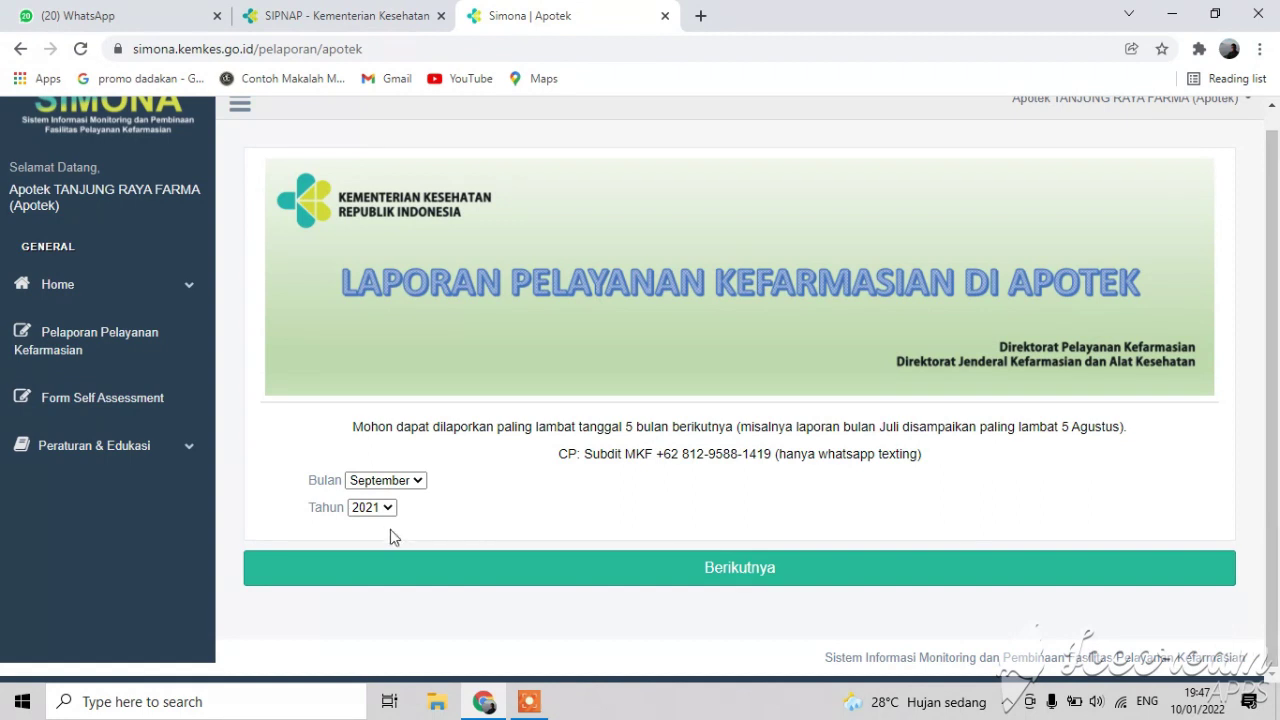
pyautogui.click(624, 583)
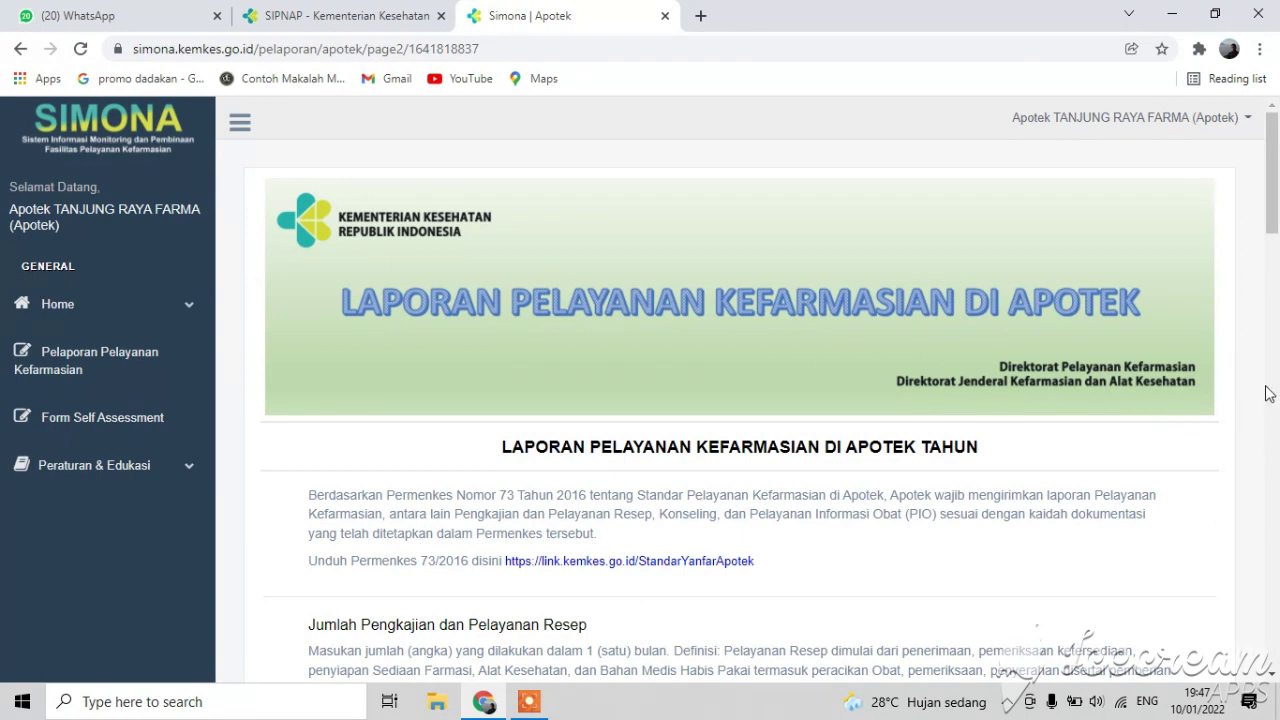
# Step: Read the report's introduction and its questions on prescription services, Pelayanan Informasi Obat and Konseling counts
pyautogui.moveTo(1277, 125); pyautogui.dragTo(1277, 140)
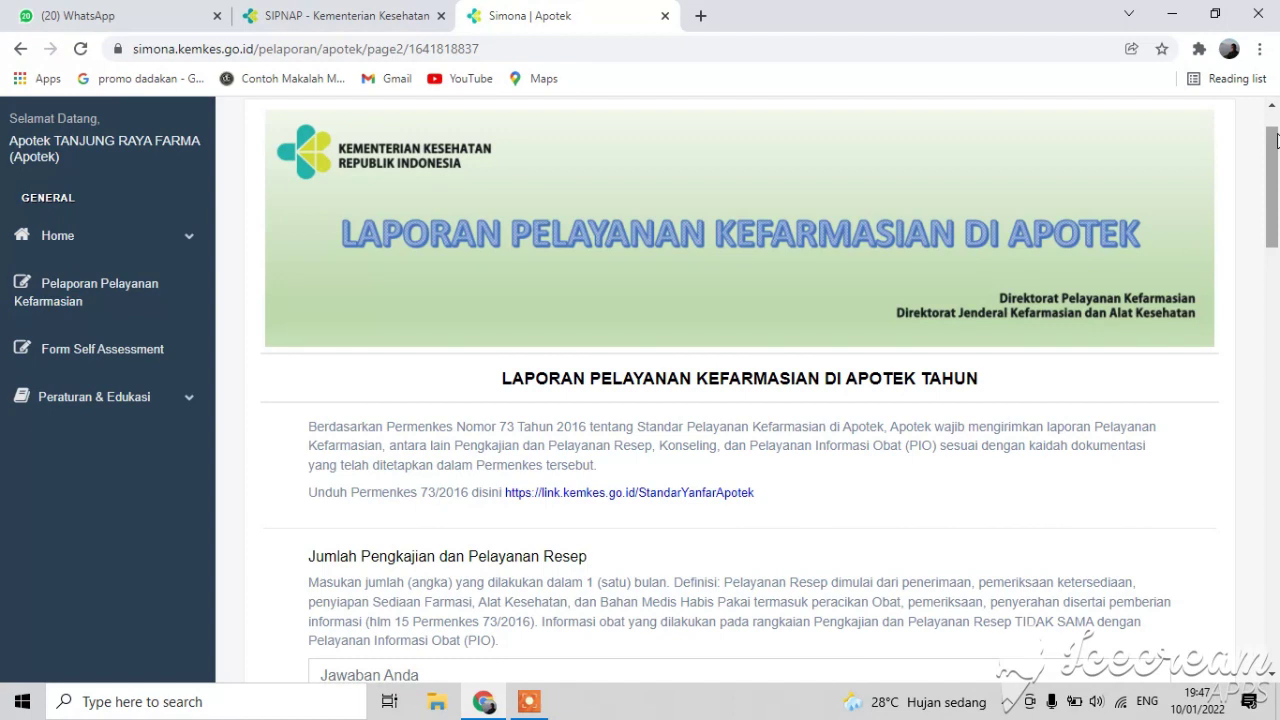
pyautogui.moveTo(1277, 140)
pyautogui.mouseDown()
pyautogui.moveTo(1277, 180)
pyautogui.moveTo(1277, 164)
pyautogui.mouseUp()
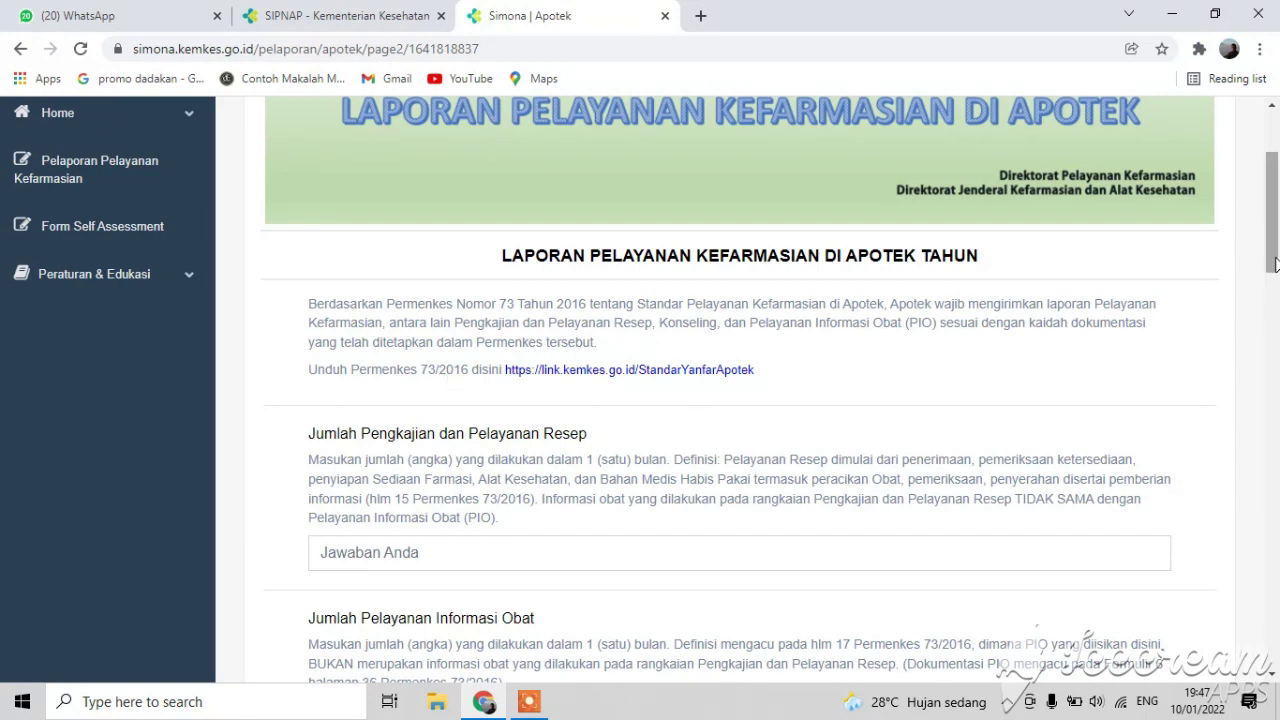
pyautogui.scroll(-2, 1275, 308)
pyautogui.scroll(-1, 1275, 308)
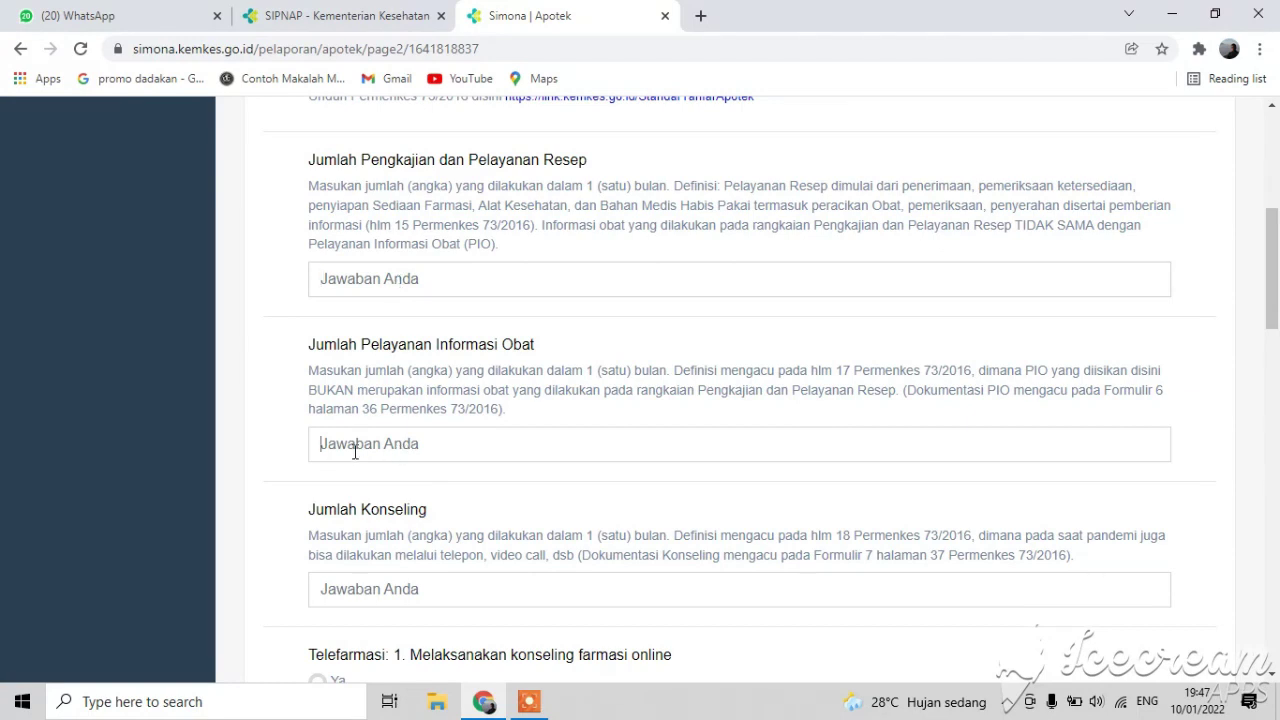
pyautogui.write('2')
pyautogui.press('BackSpace')
# Step: Answer Tidak to Telefarmasi question 1 on carrying out online pharmacy counselling
pyautogui.moveTo(1274, 246); pyautogui.dragTo(1276, 277)
pyautogui.scroll(-1, 1276, 277)
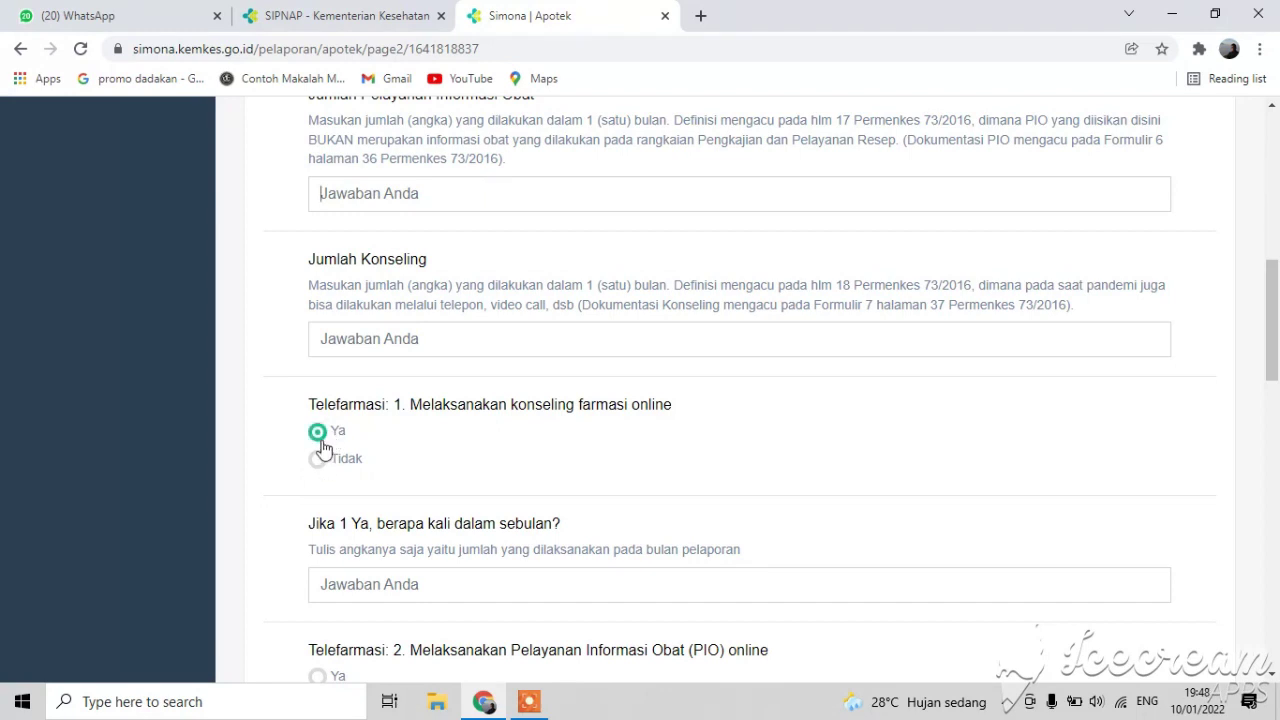
pyautogui.click(318, 460)
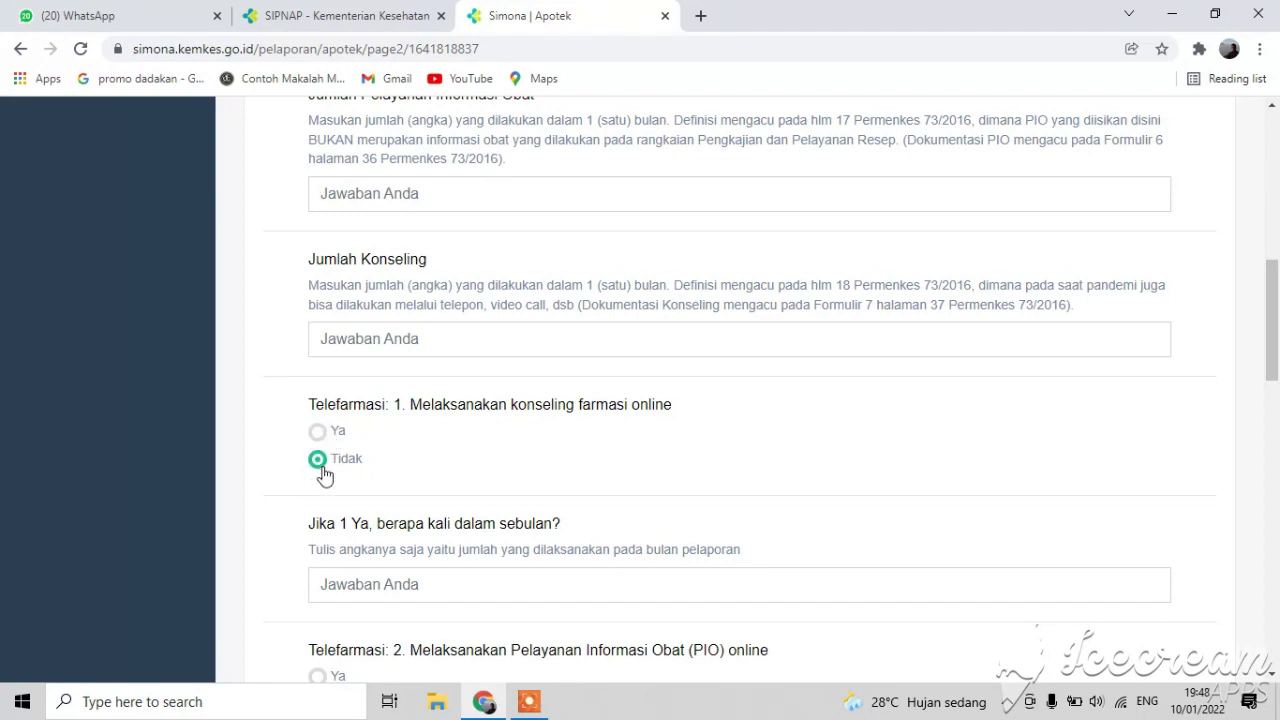
# Step: Open the FormLaporanYanfarApotek link from the report upload section in a new tab and follow its redirect to the form template
pyautogui.click(1277, 459)
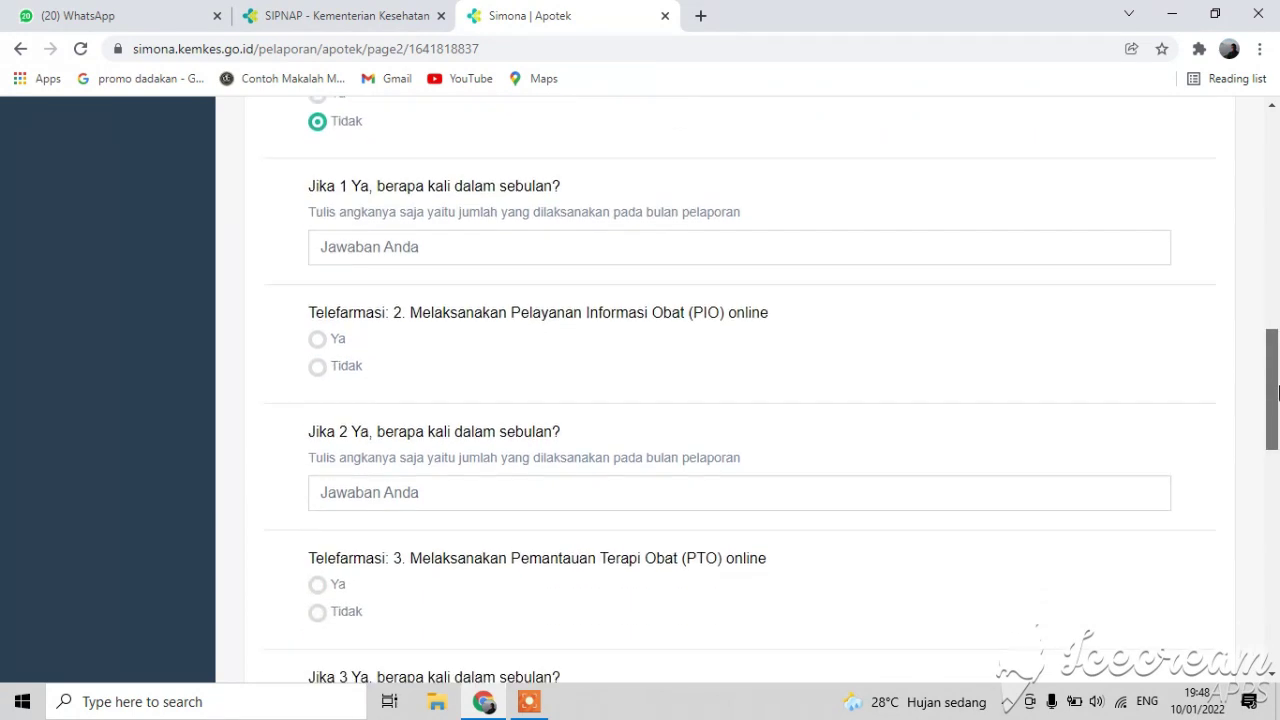
pyautogui.moveTo(1277, 422); pyautogui.dragTo(1276, 582)
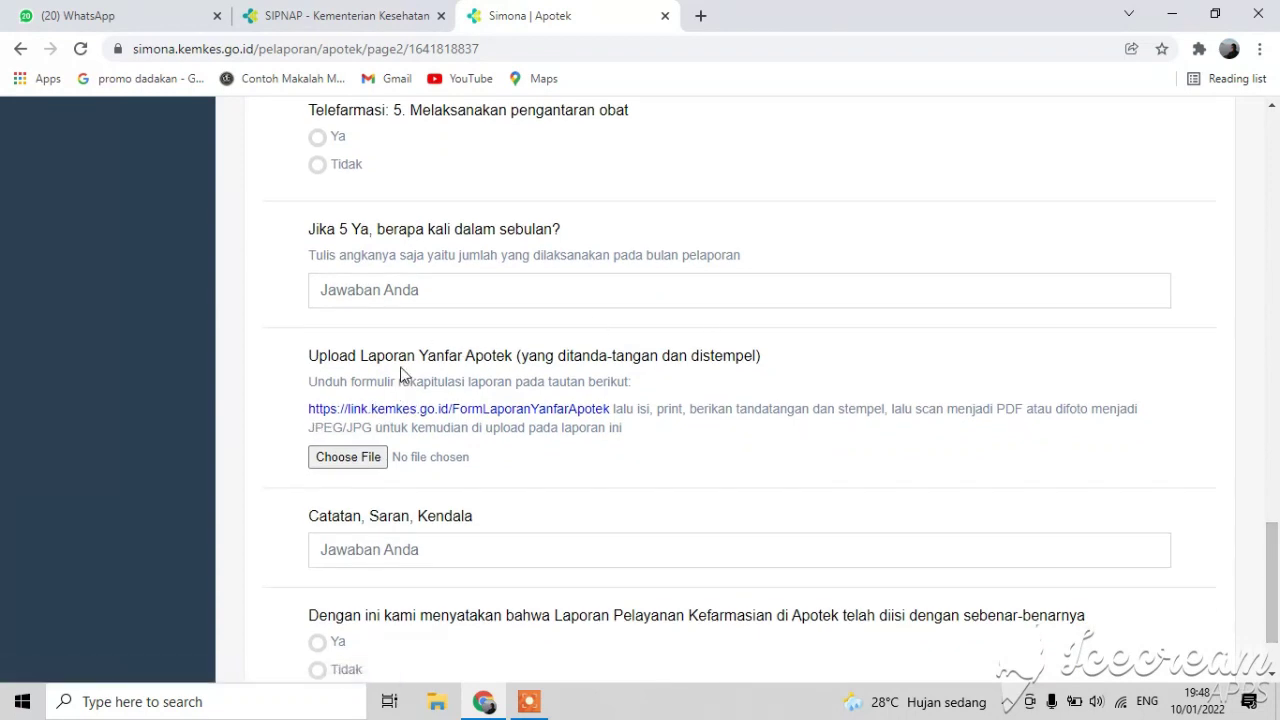
pyautogui.rightClick(475, 414)
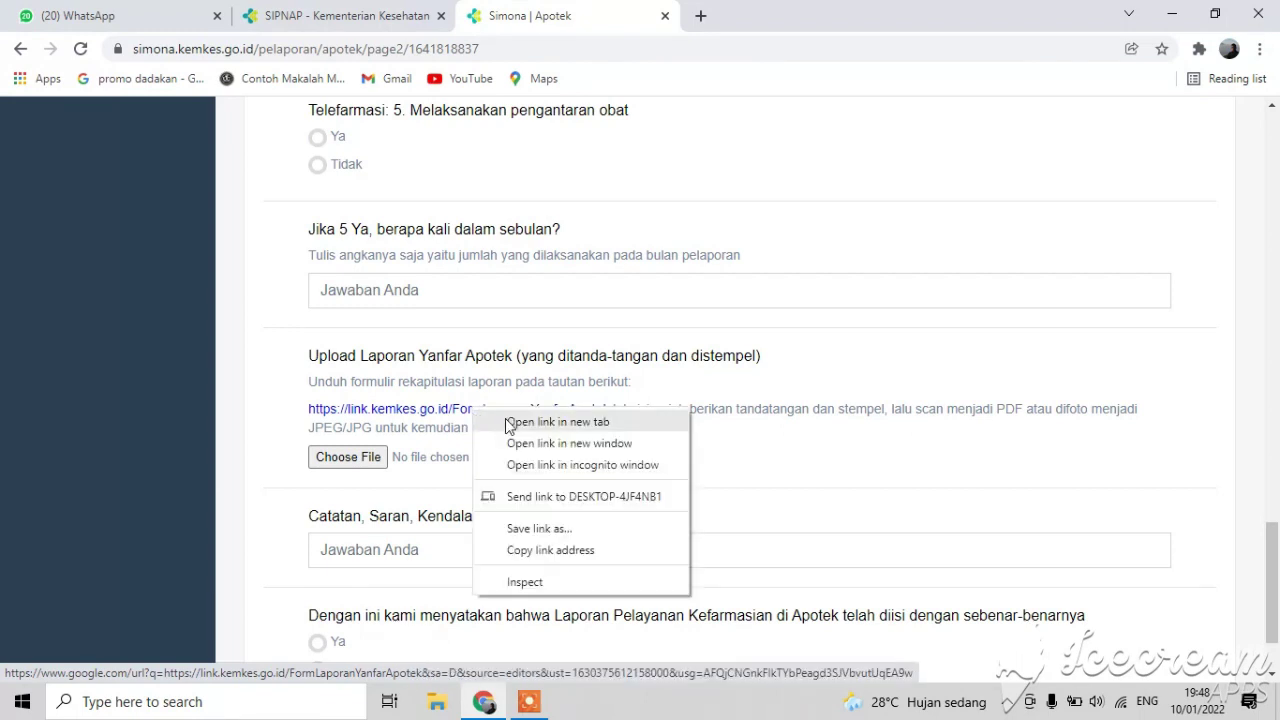
pyautogui.click(506, 419)
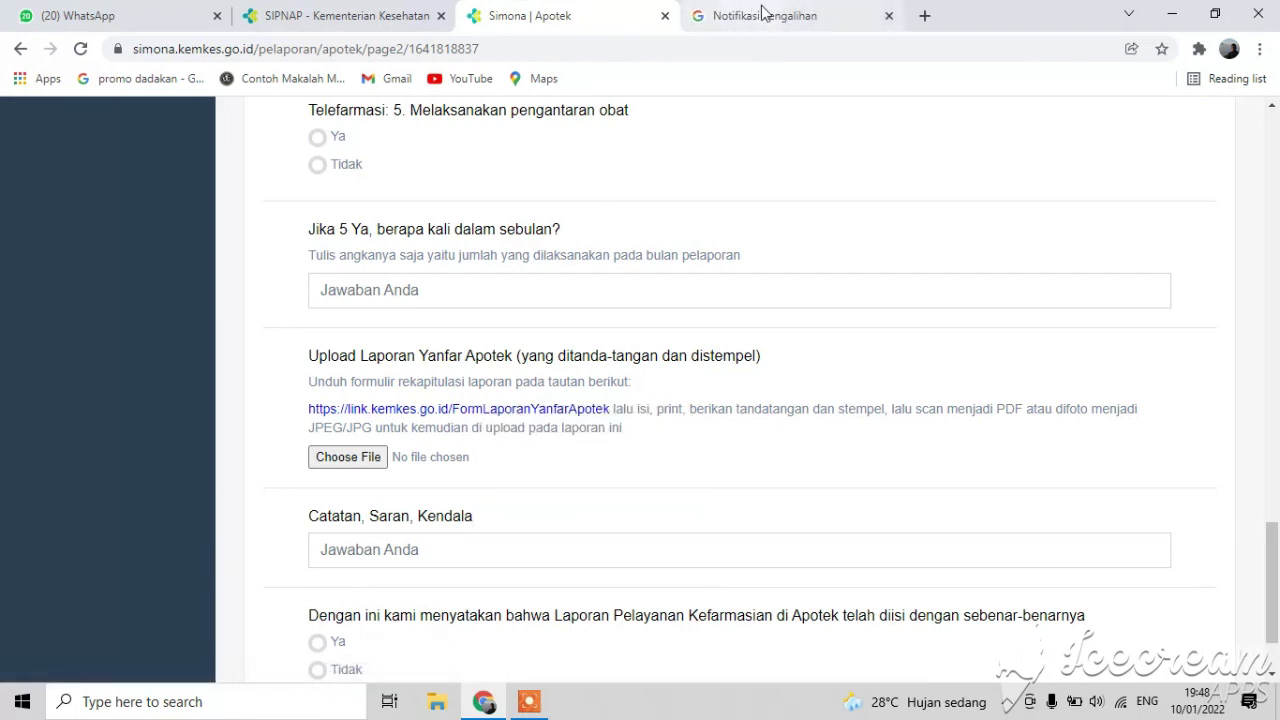
pyautogui.click(763, 12)
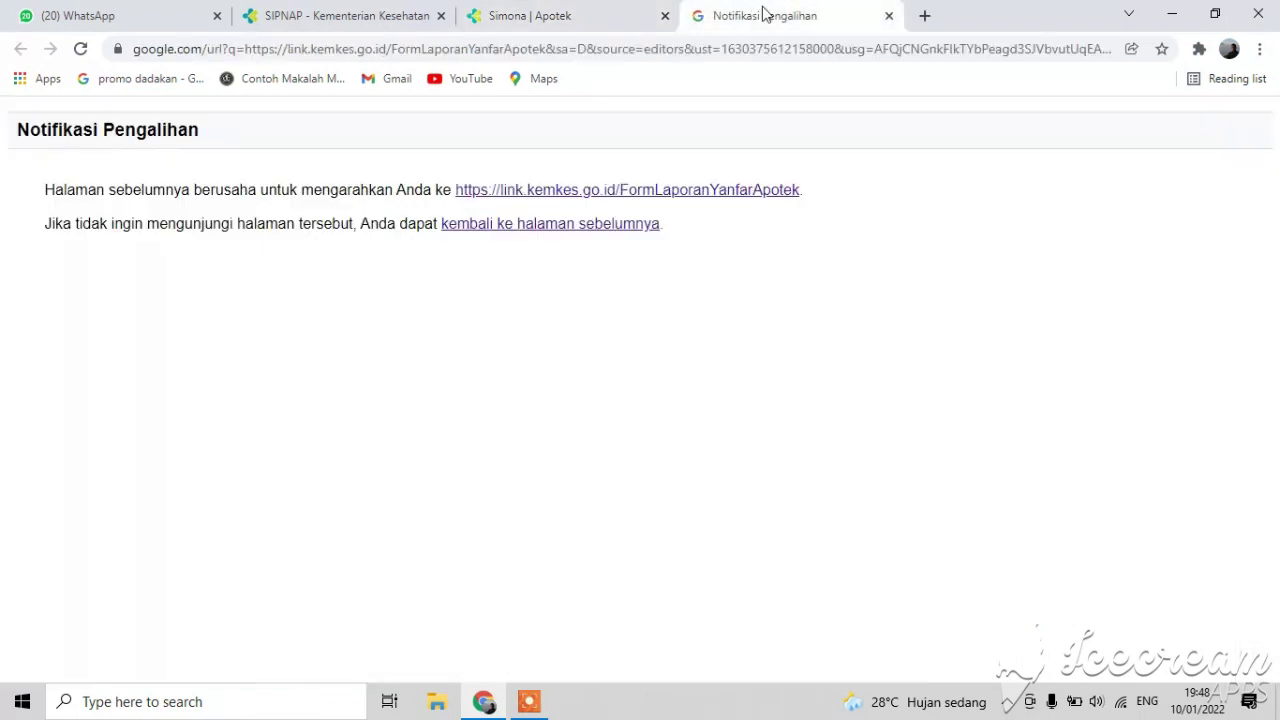
pyautogui.click(657, 192)
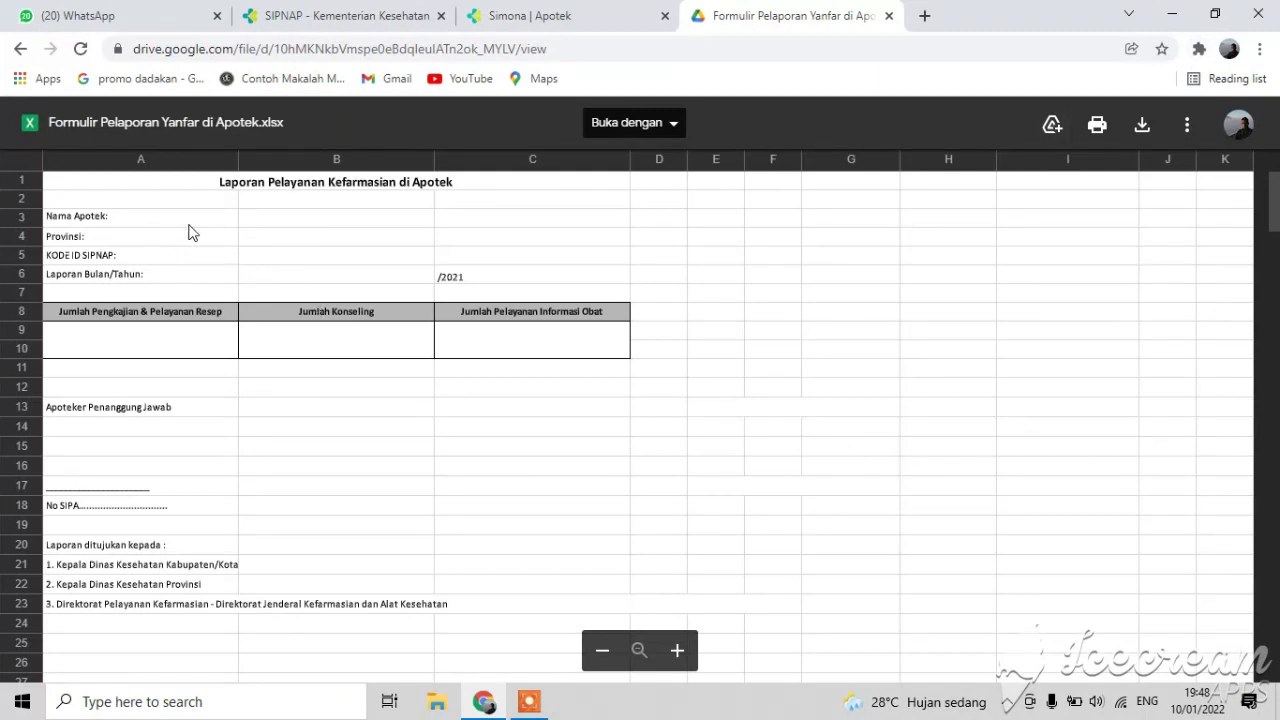
# Step: Examine the report template's pharmacy identity rows and its table for prescription, Konseling and Pelayanan Informasi Obat counts
pyautogui.click(261, 204)
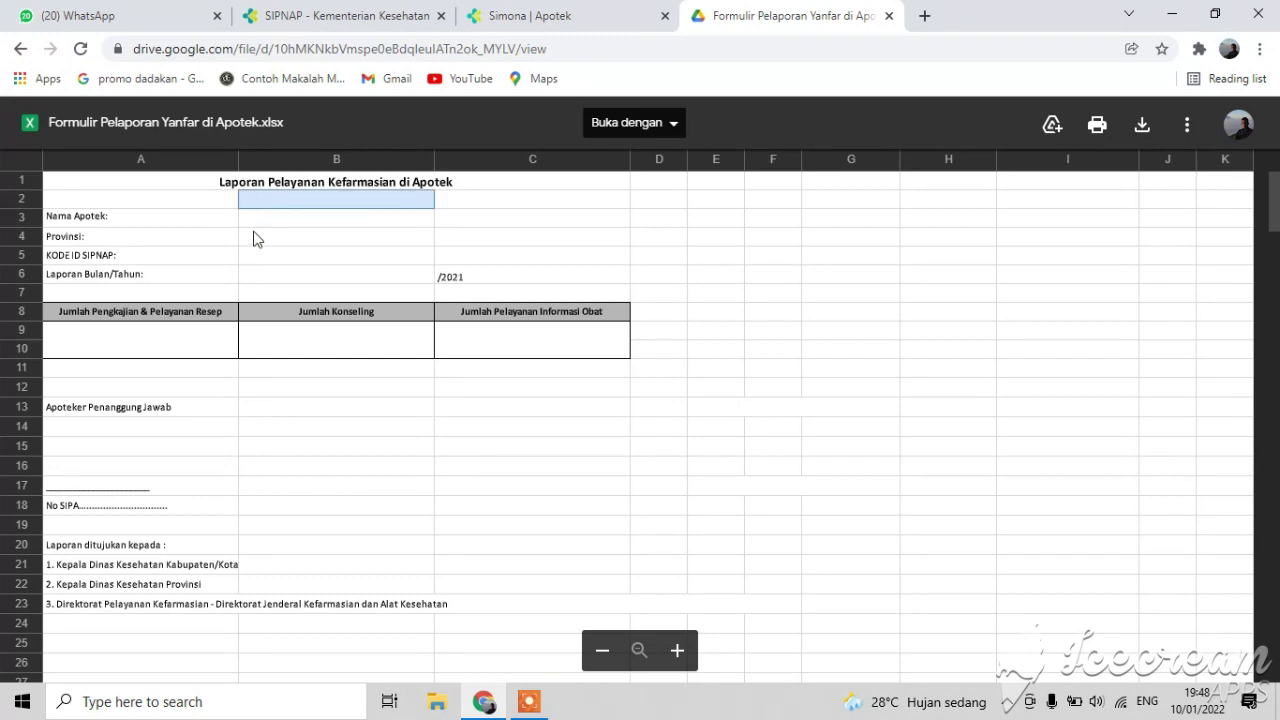
pyautogui.click(251, 238)
pyautogui.moveTo(250, 224); pyautogui.dragTo(224, 252)
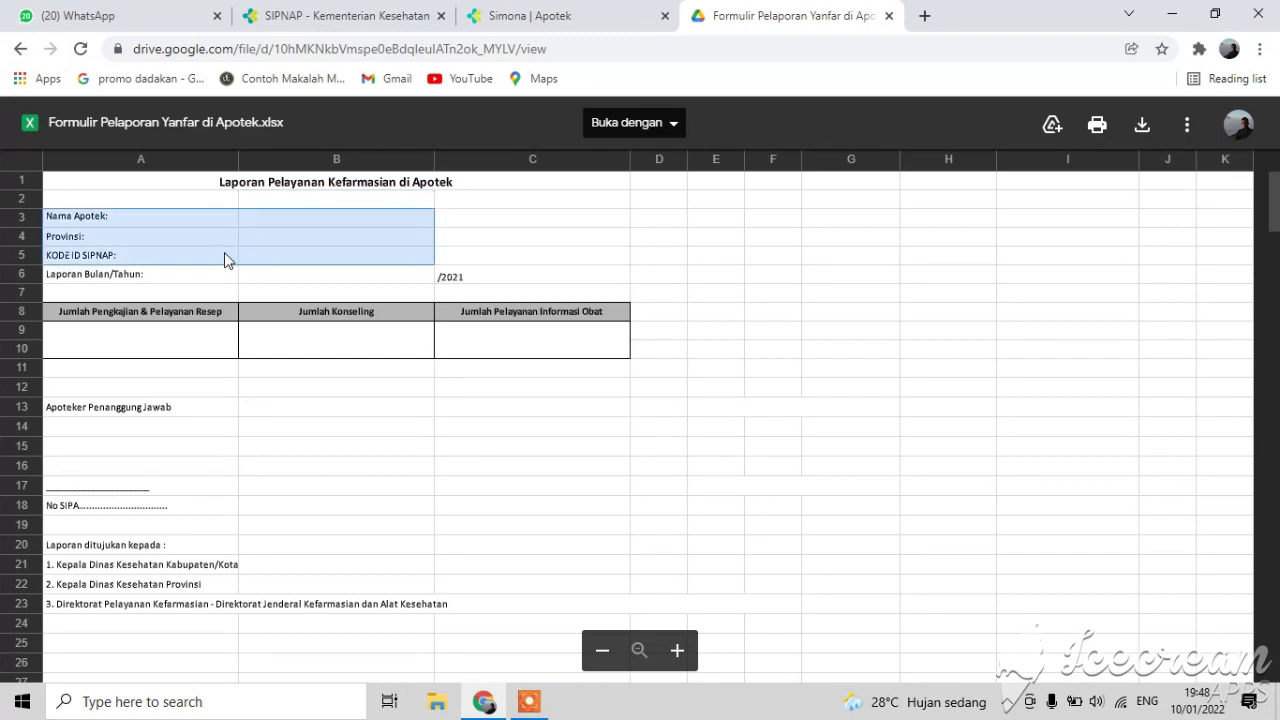
pyautogui.click(268, 280)
pyautogui.click(182, 358)
pyautogui.moveTo(182, 358); pyautogui.dragTo(429, 369)
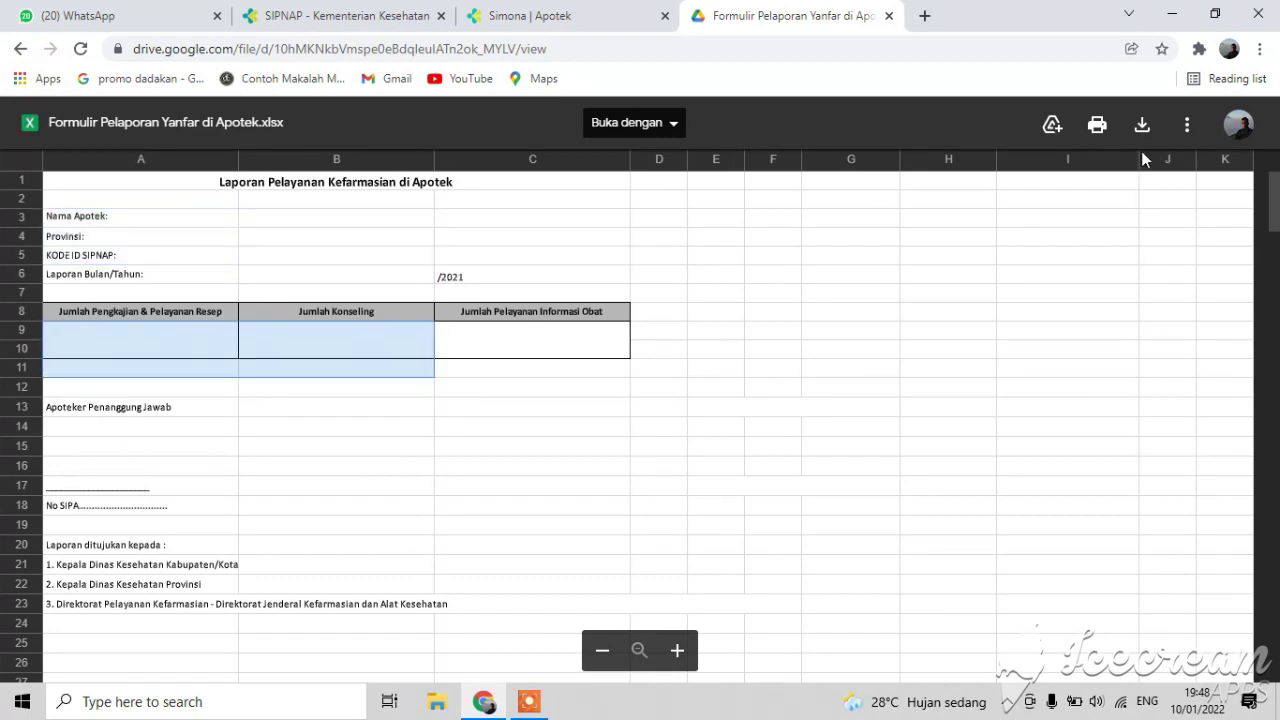
pyautogui.click(976, 400)
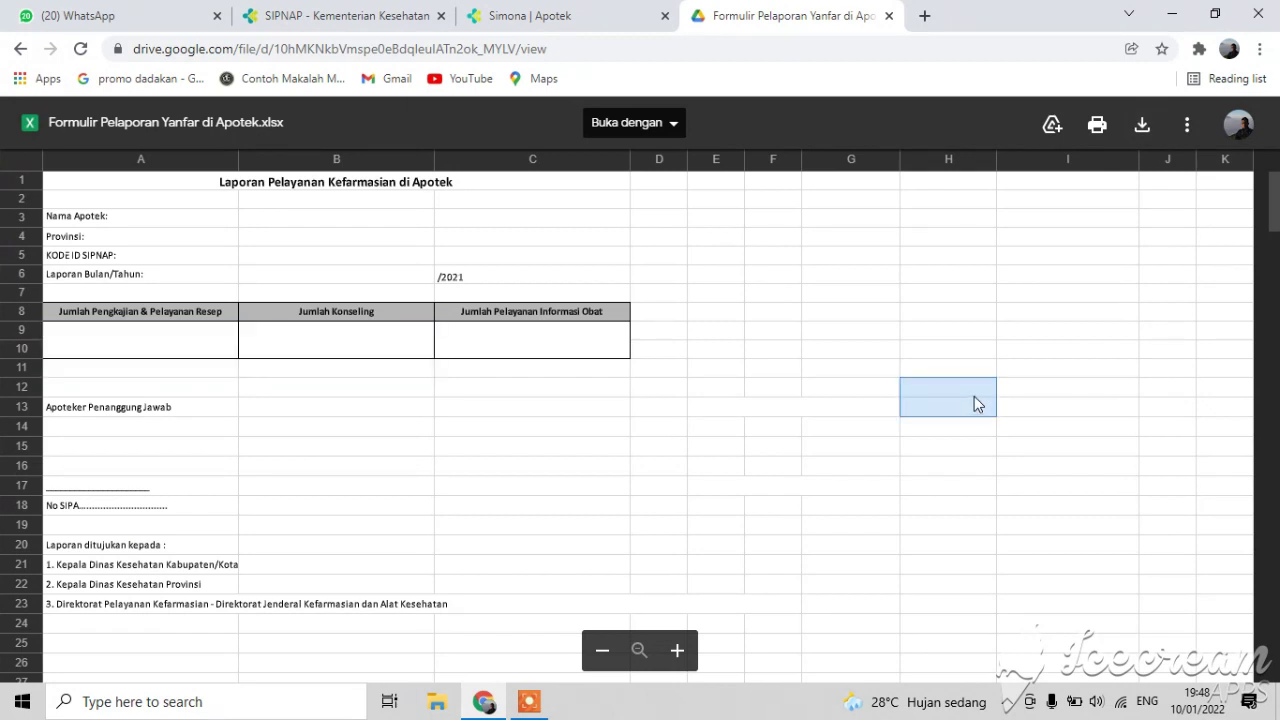
# Step: Download Formulir Pelaporan Yanfar di Apotek.xlsx and open it in Excel with editing enabled, selecting the Nama Apotek entry cell
pyautogui.click(1140, 135)
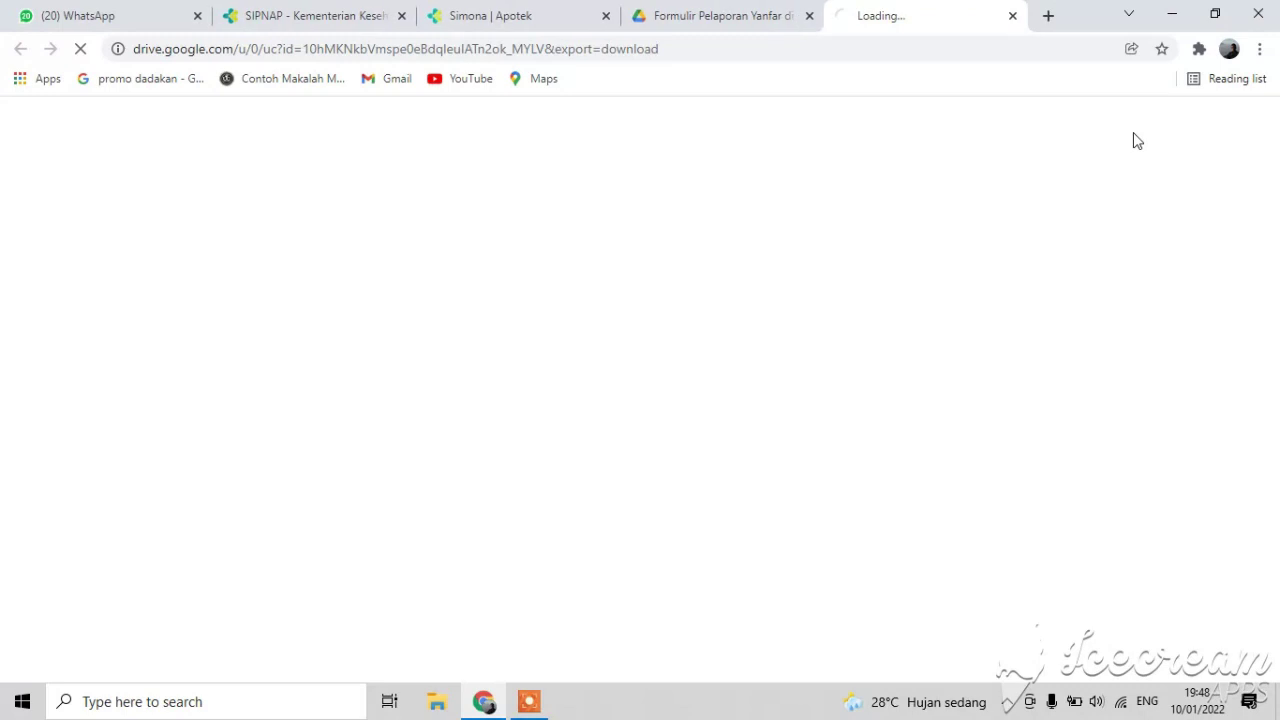
pyautogui.click(770, 16)
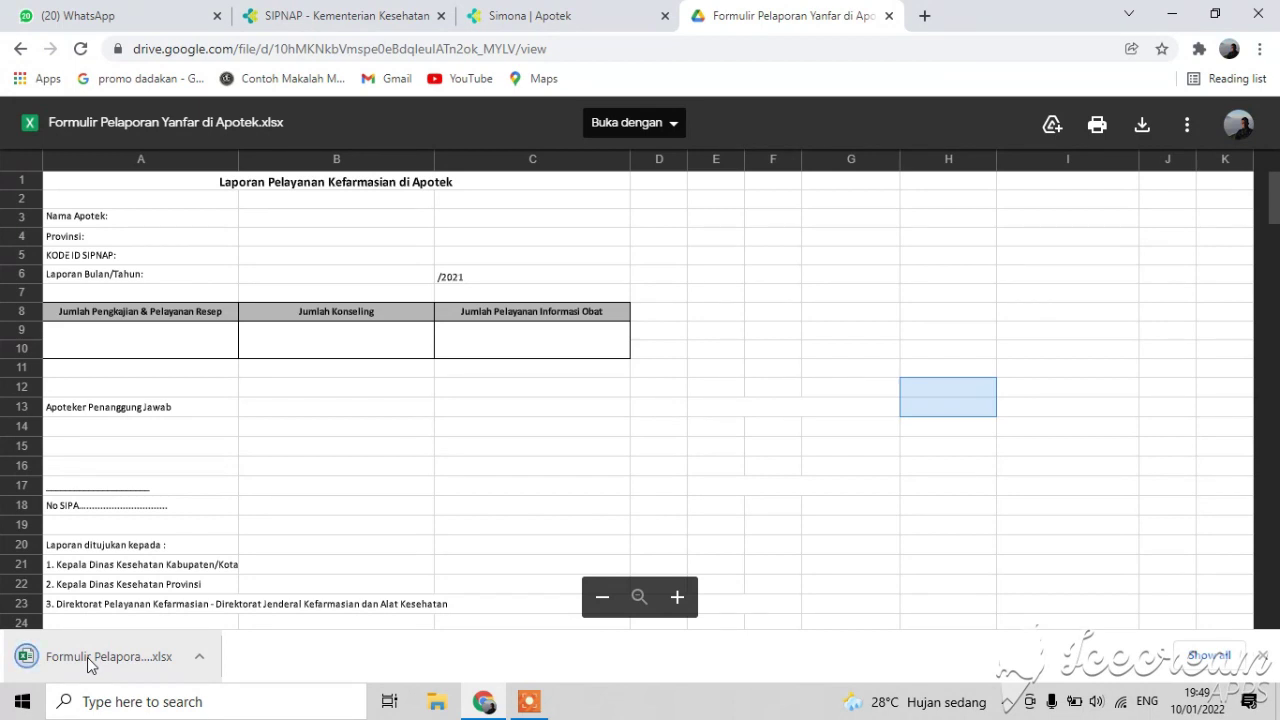
pyautogui.click(87, 657)
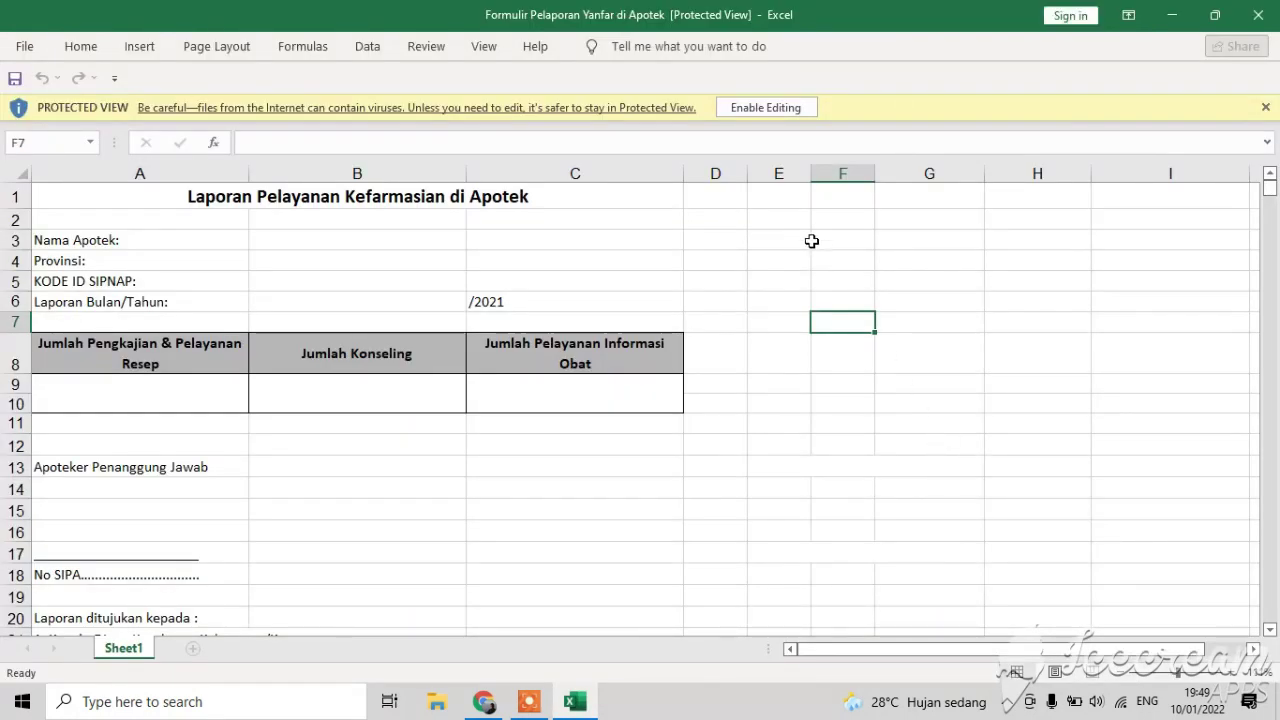
pyautogui.click(790, 109)
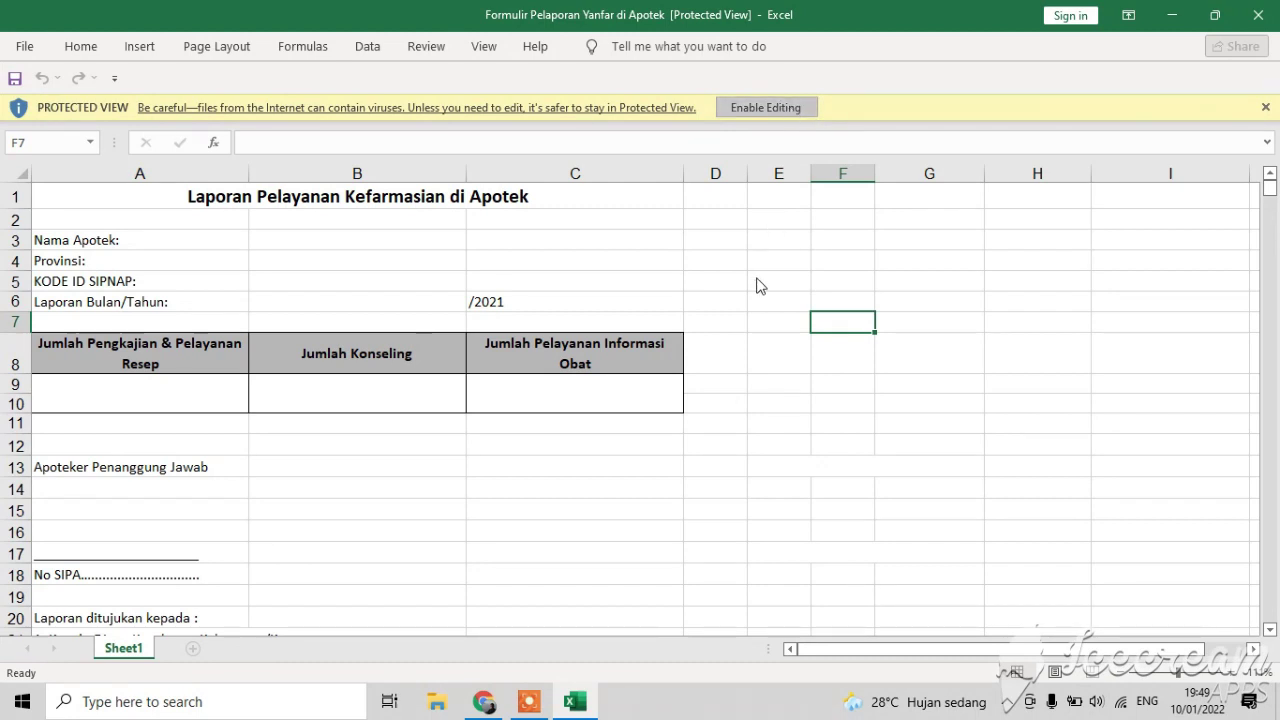
pyautogui.click(750, 107)
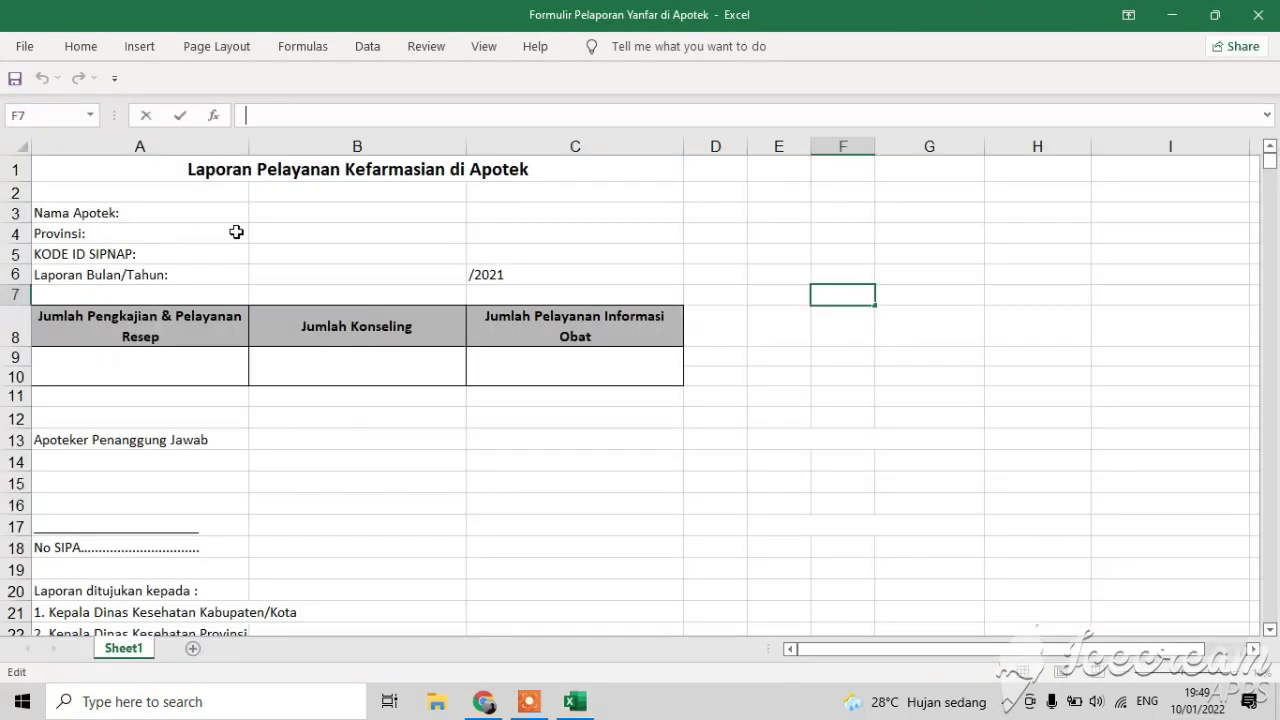
pyautogui.click(273, 215)
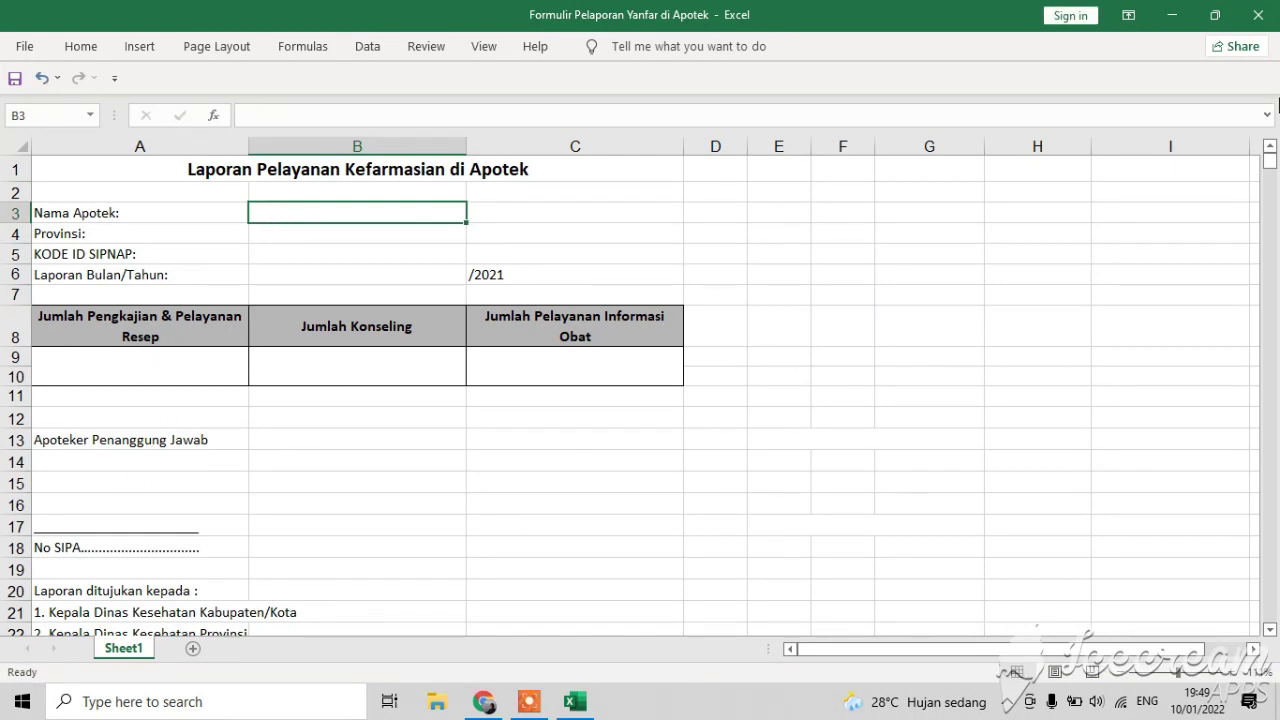
# Step: Close the Excel workbook without saving and close the template's browser tab to return to the SIMONA report form
pyautogui.click(1277, 31)
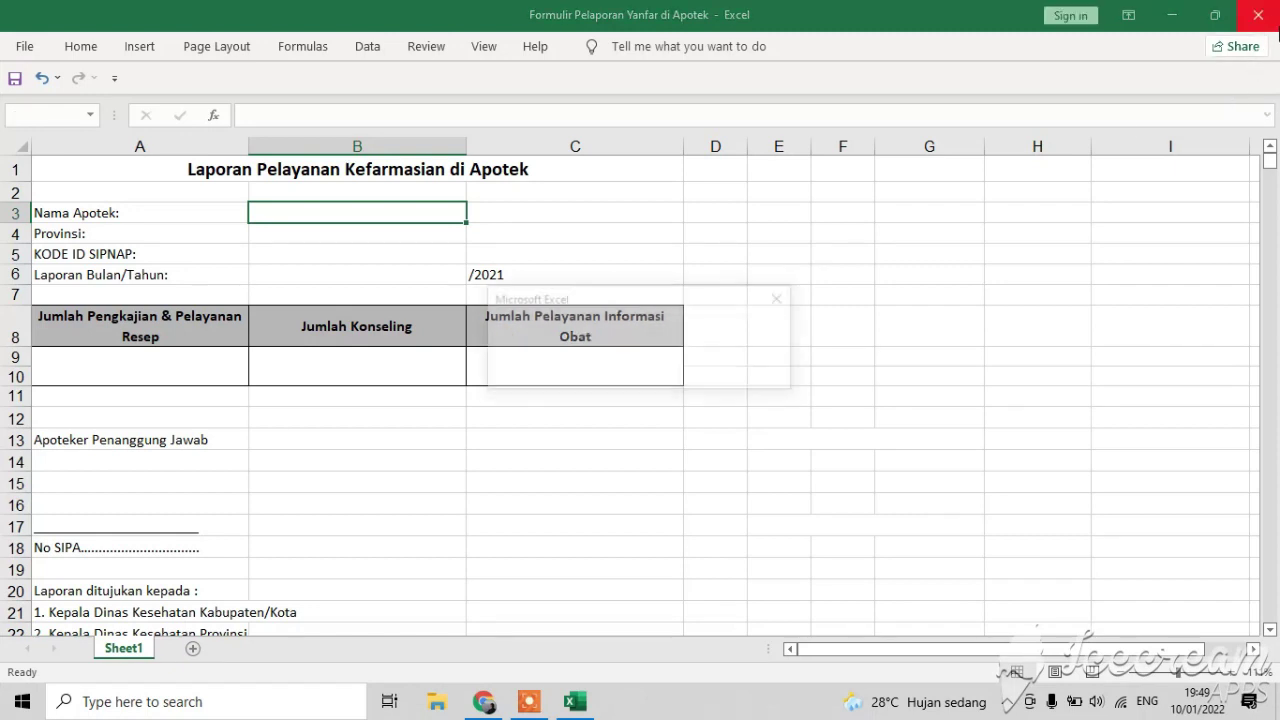
pyautogui.click(624, 377)
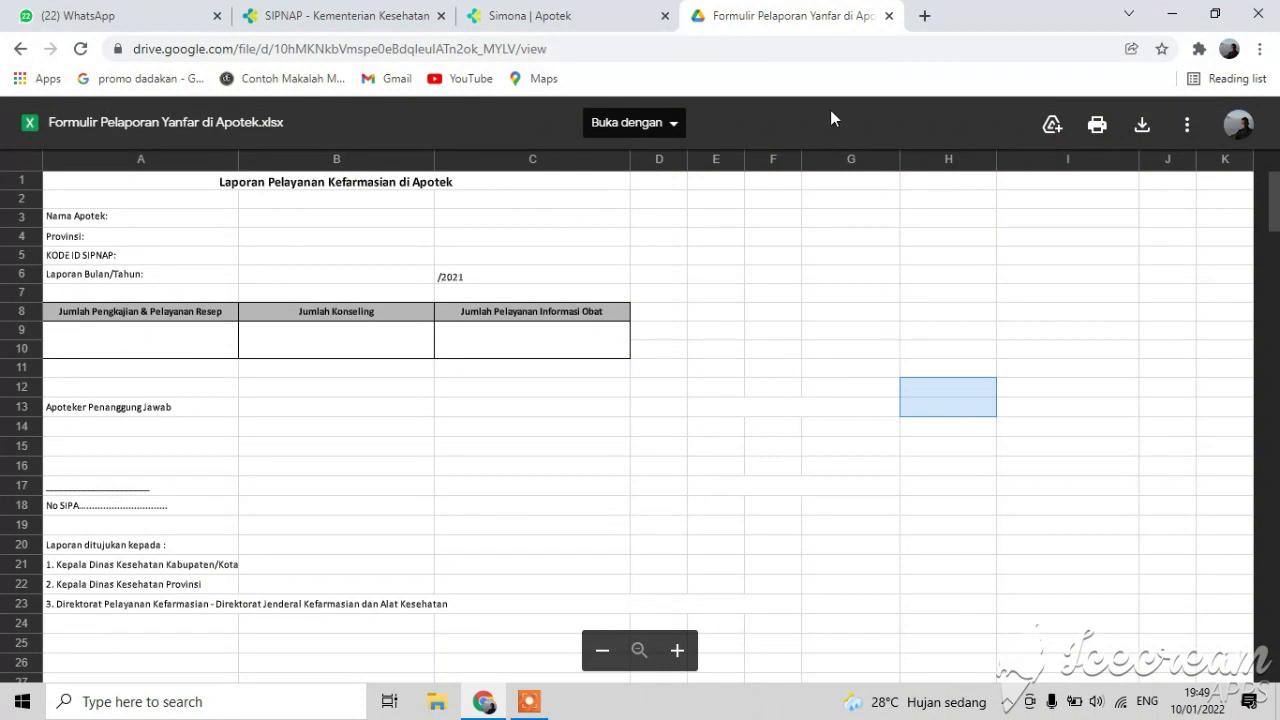
pyautogui.click(888, 16)
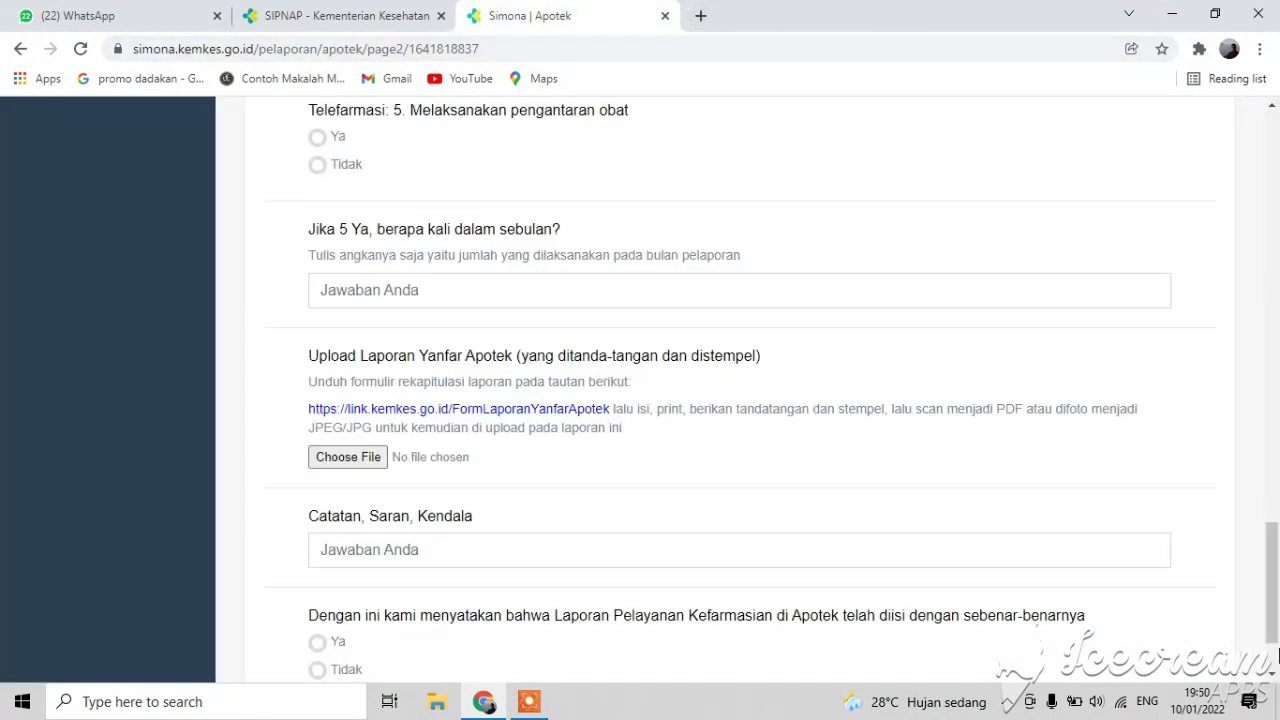
# Step: Try to submit the pharmacy service report with its remaining questions unanswered
pyautogui.scroll(-2, 1278, 655)
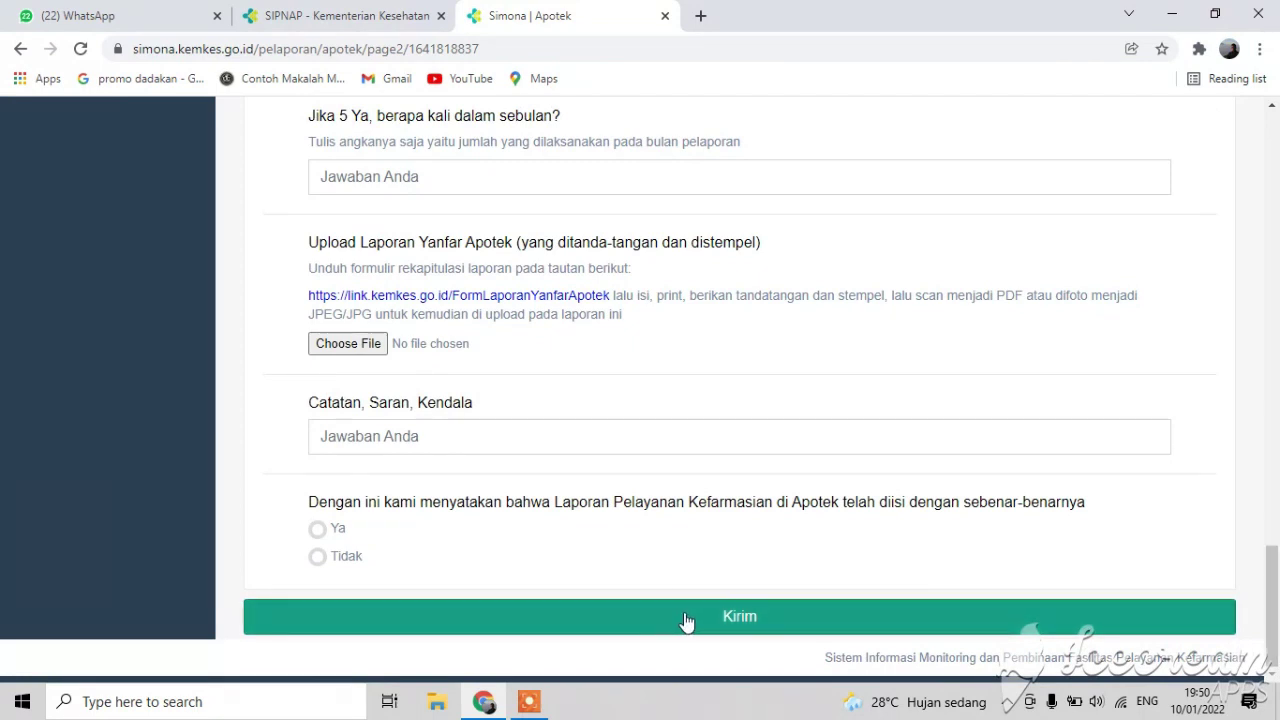
pyautogui.click(738, 616)
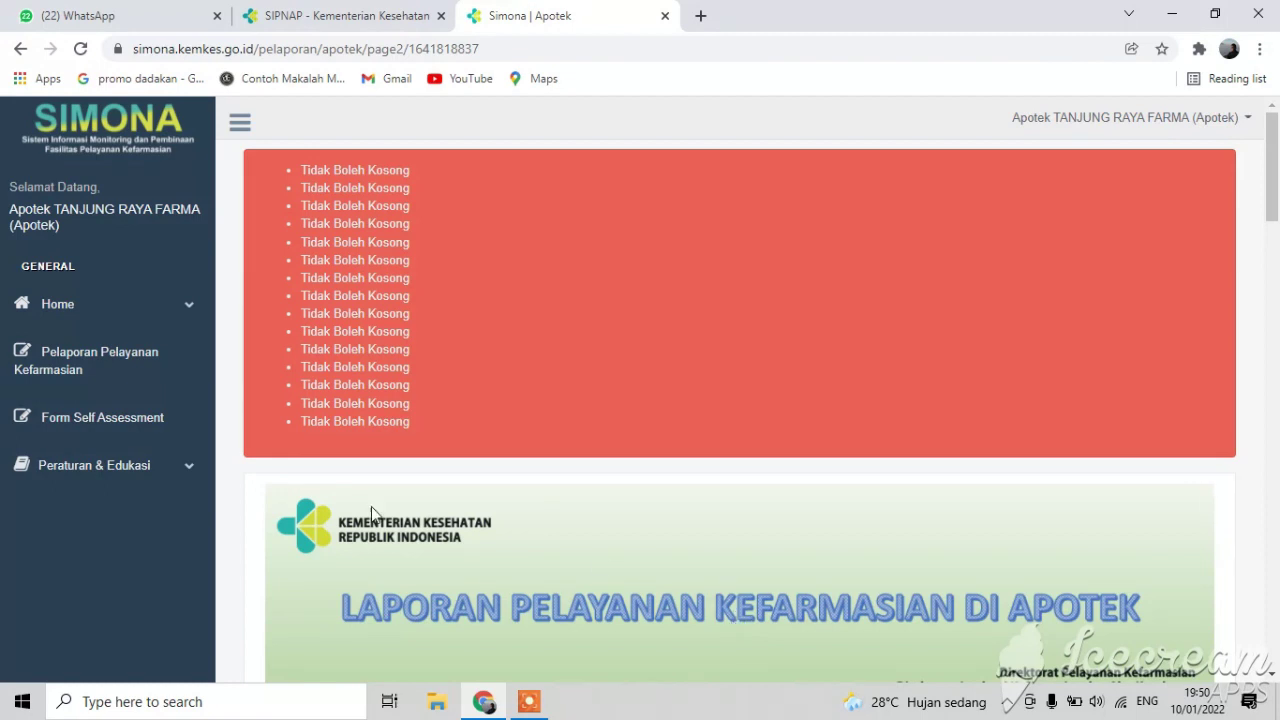
pyautogui.moveTo(1270, 155); pyautogui.dragTo(1278, 80)
pyautogui.moveTo(1275, 147); pyautogui.dragTo(1276, 110)
# Step: View the SIMONA dashboard and the Dokumen BINWAS page under Home
pyautogui.click(63, 315)
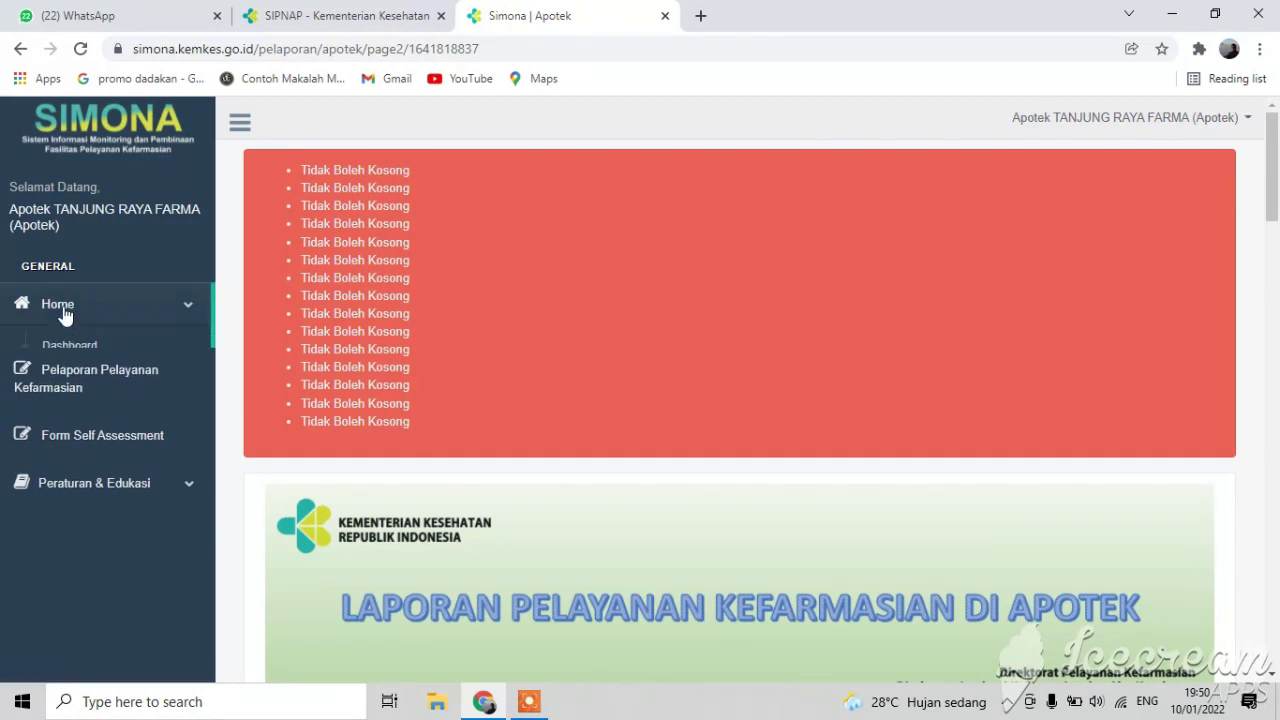
pyautogui.click(74, 350)
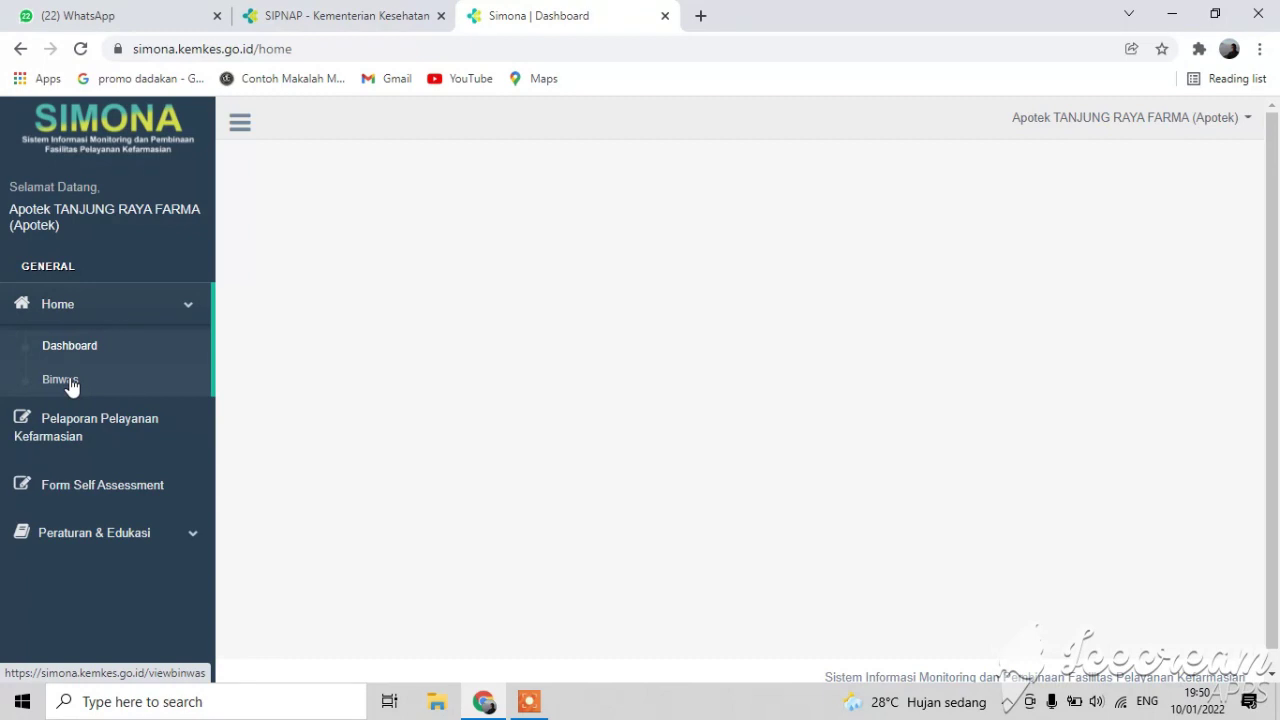
pyautogui.click(71, 383)
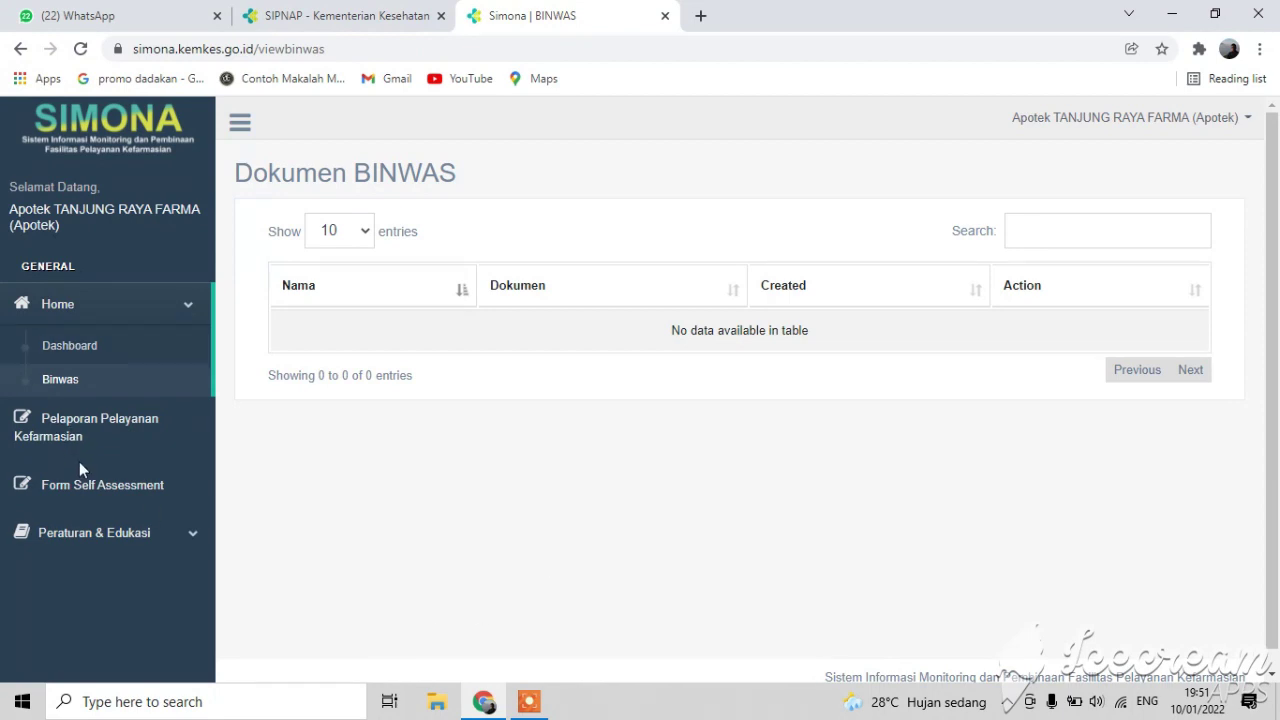
# Step: Open the 2022 entry in the Form Self Assessment history for editing and look through its basic pharmacy data fields
pyautogui.click(63, 488)
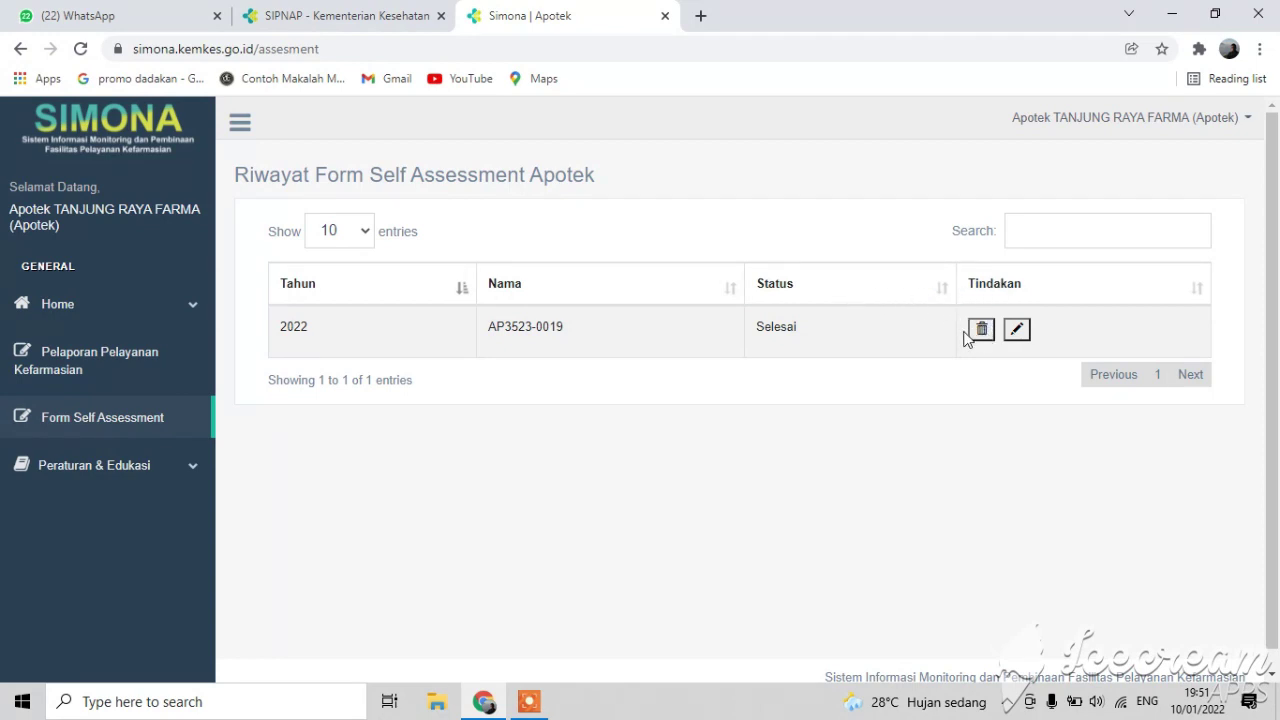
pyautogui.click(1016, 332)
pyautogui.moveTo(1278, 187); pyautogui.dragTo(1278, 245)
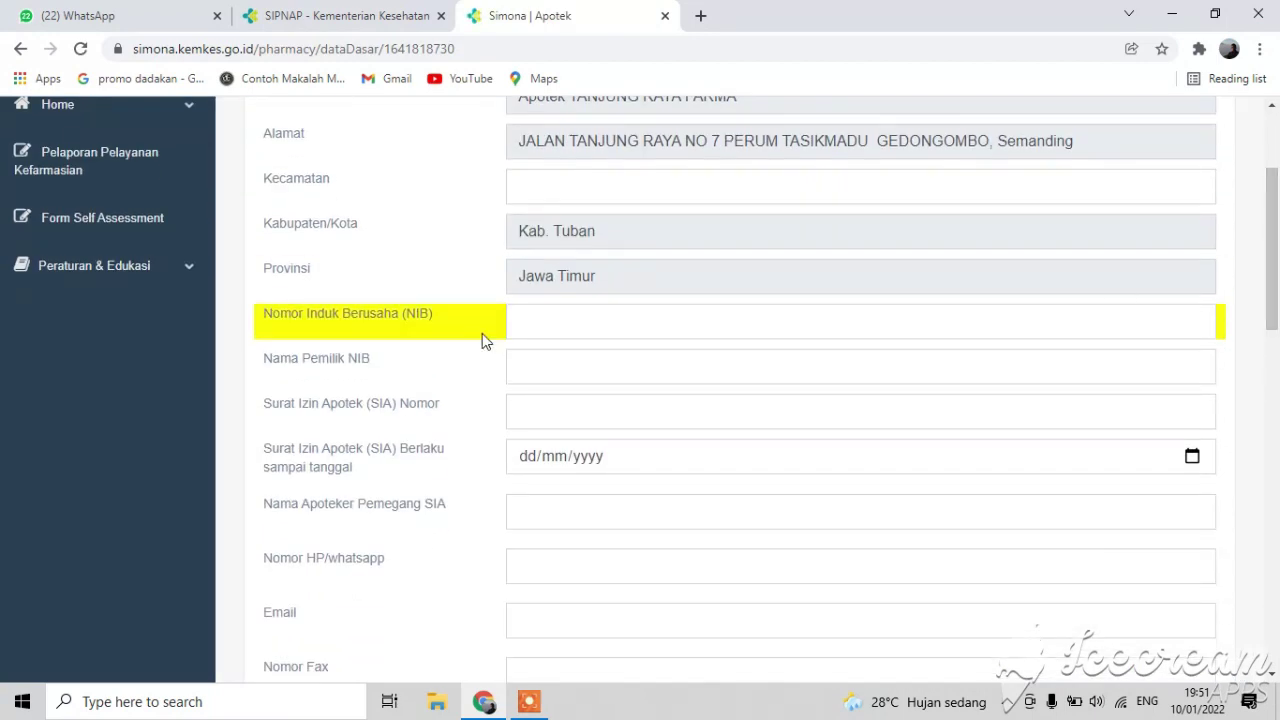